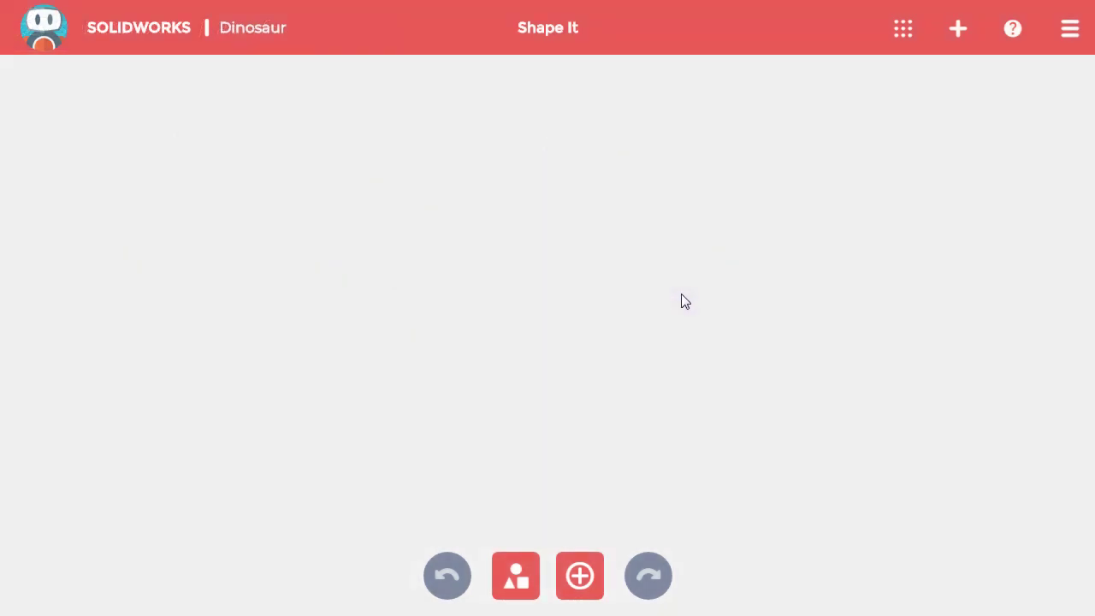
Step: Add a ball primitive to the empty workspace, close the shapes library and deselect the ball
left_click(529, 577)
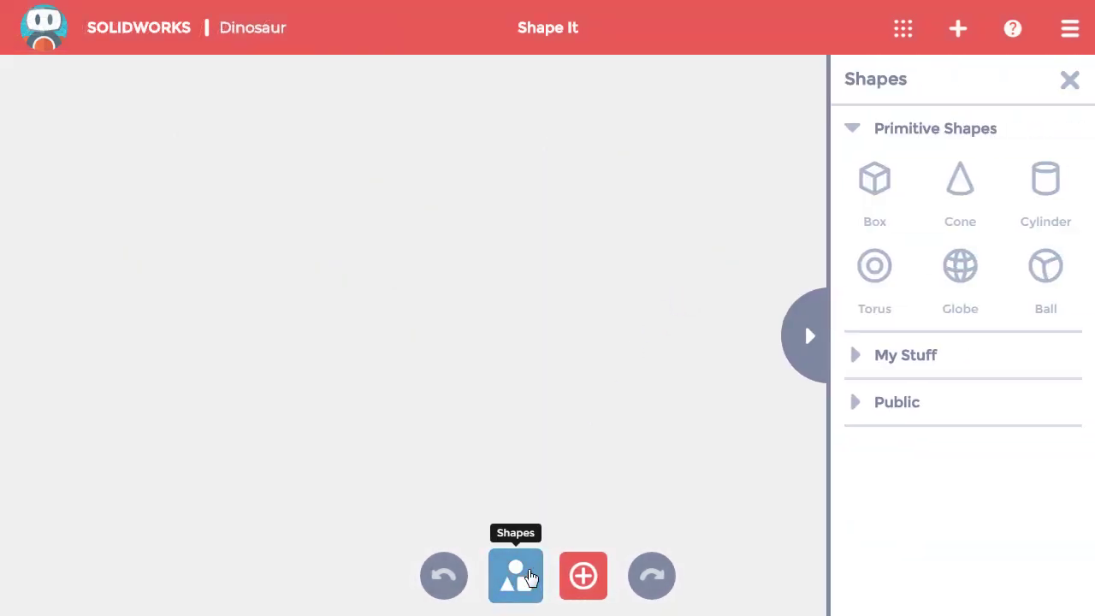
left_click(1021, 289)
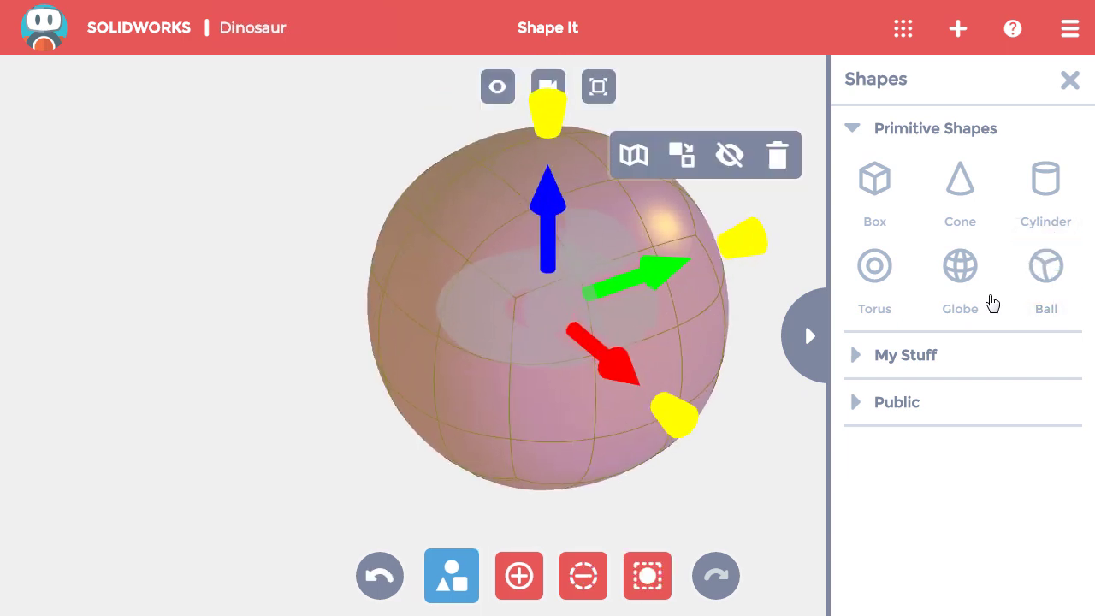
left_click(461, 575)
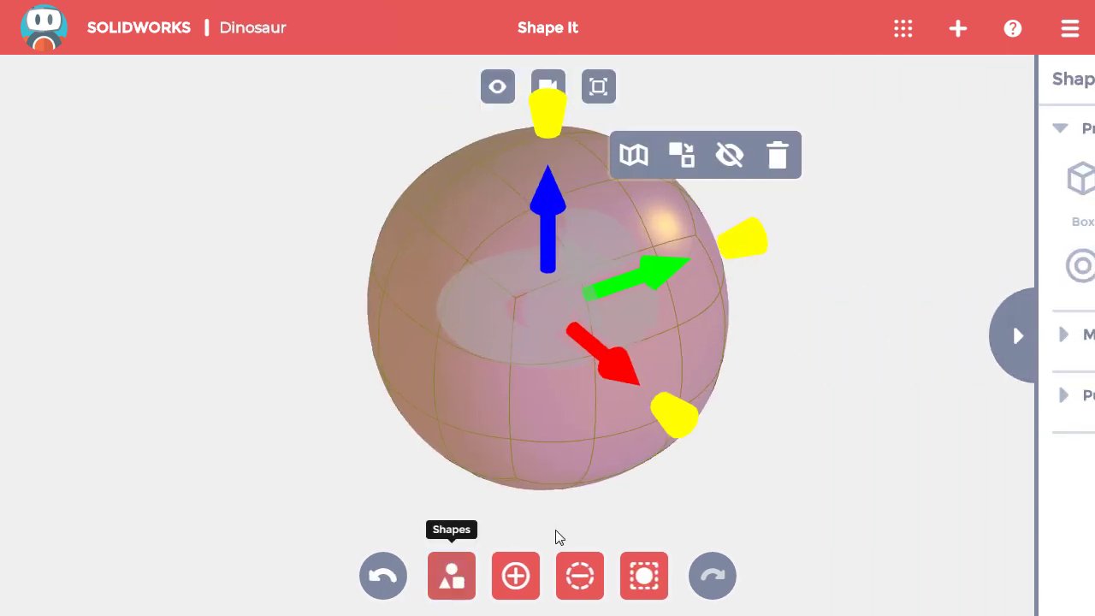
left_click(793, 336)
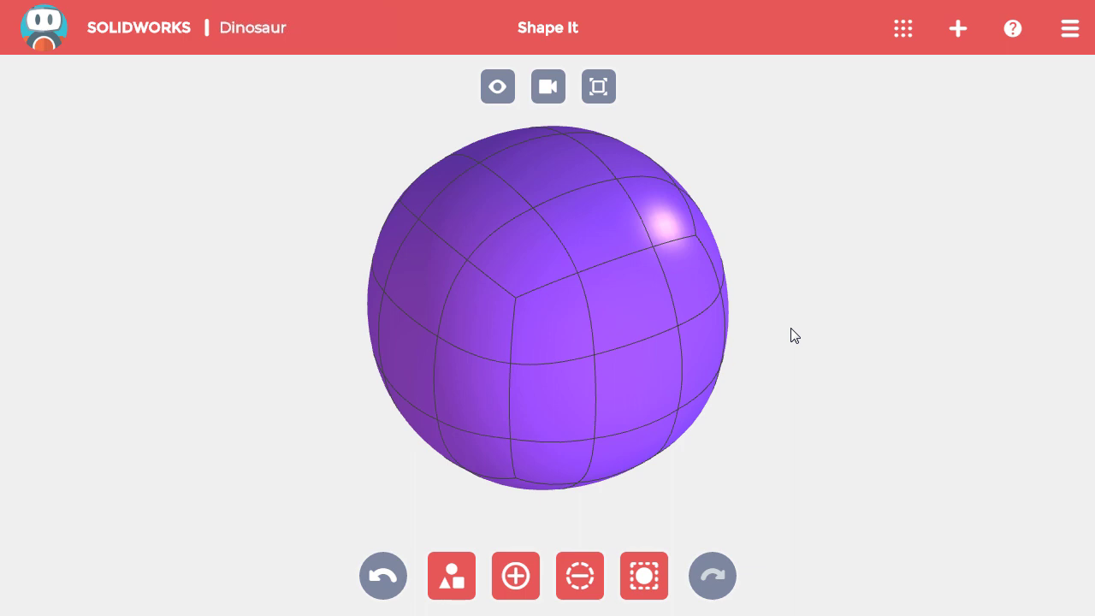
Step: Pull the rear face of the ball far outward to form the tapered base of the dinosaur's tail
left_click(691, 301)
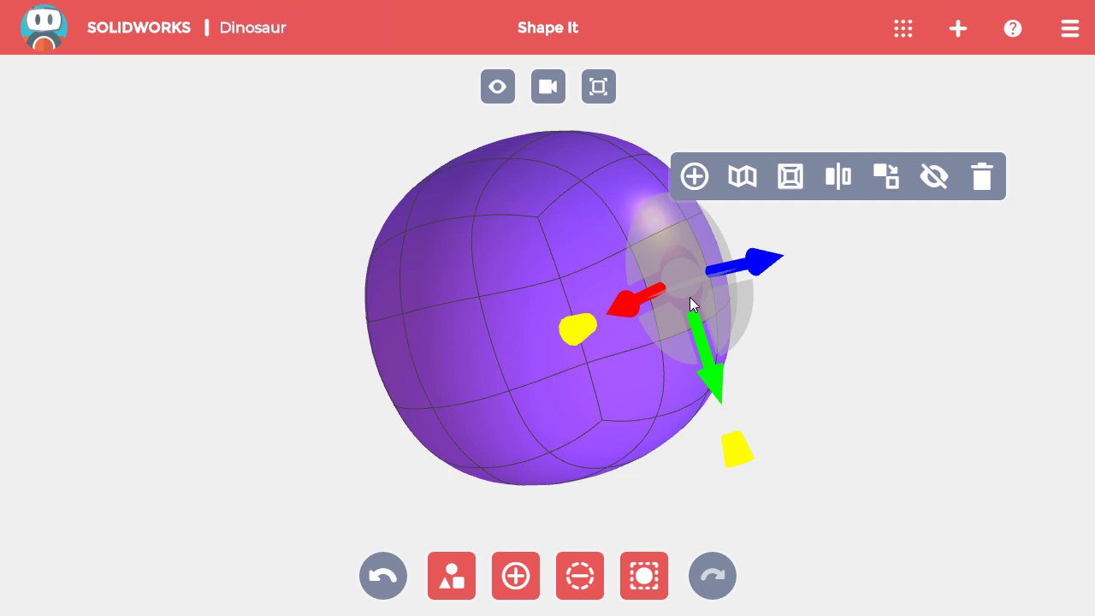
left_click_drag(822, 382, 889, 368)
left_click_drag(776, 326, 1001, 356)
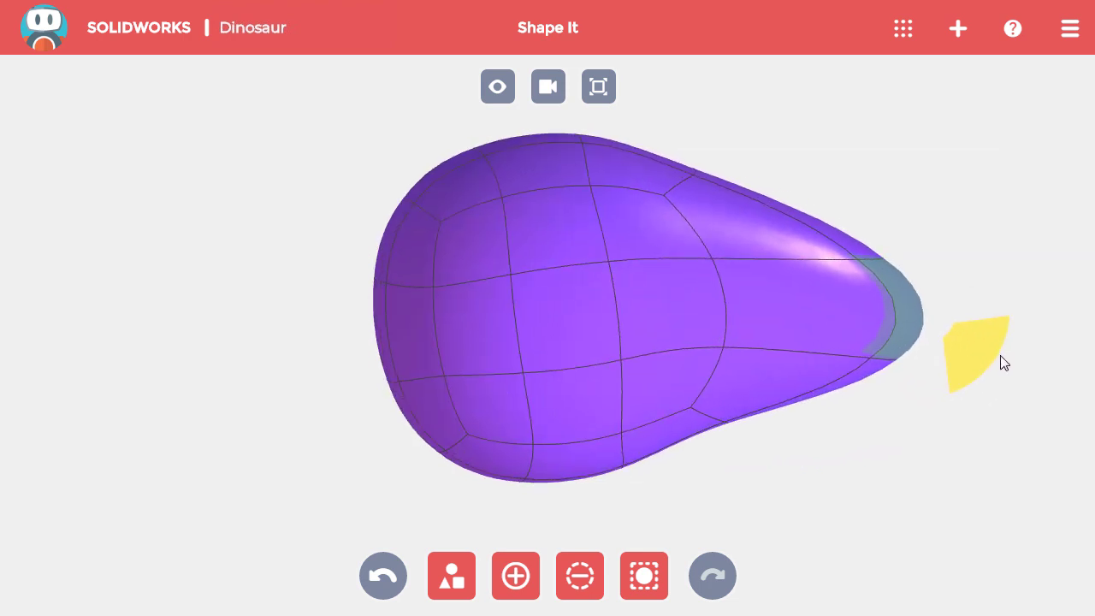
Step: Extrude the tail's end face outward as a new segment and tilt the new end face downward
middle_click_drag(997, 358, 709, 416)
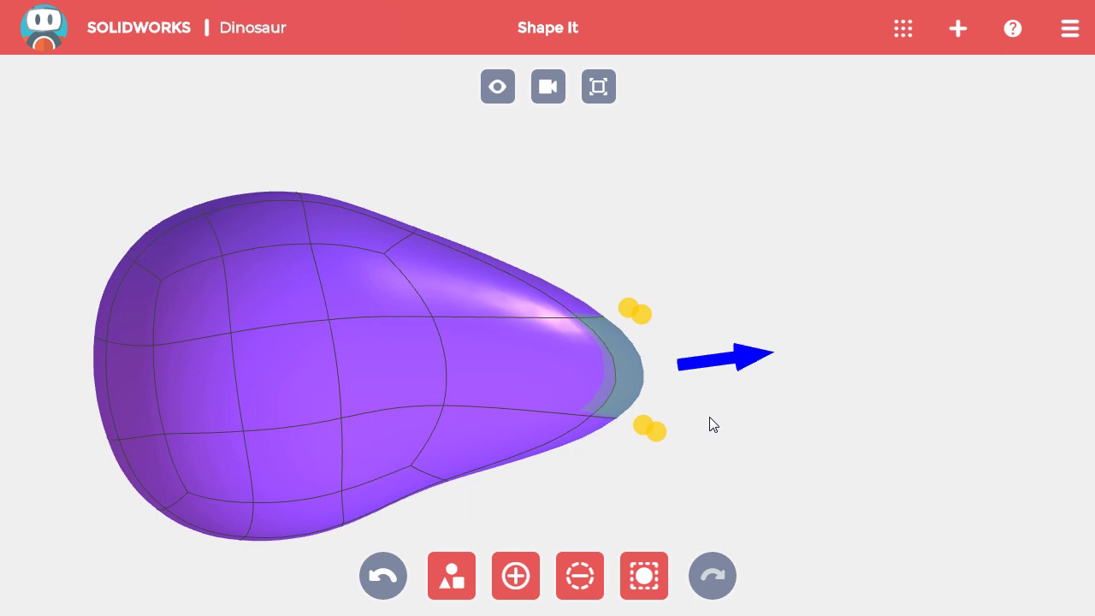
left_click_drag(732, 368, 780, 352)
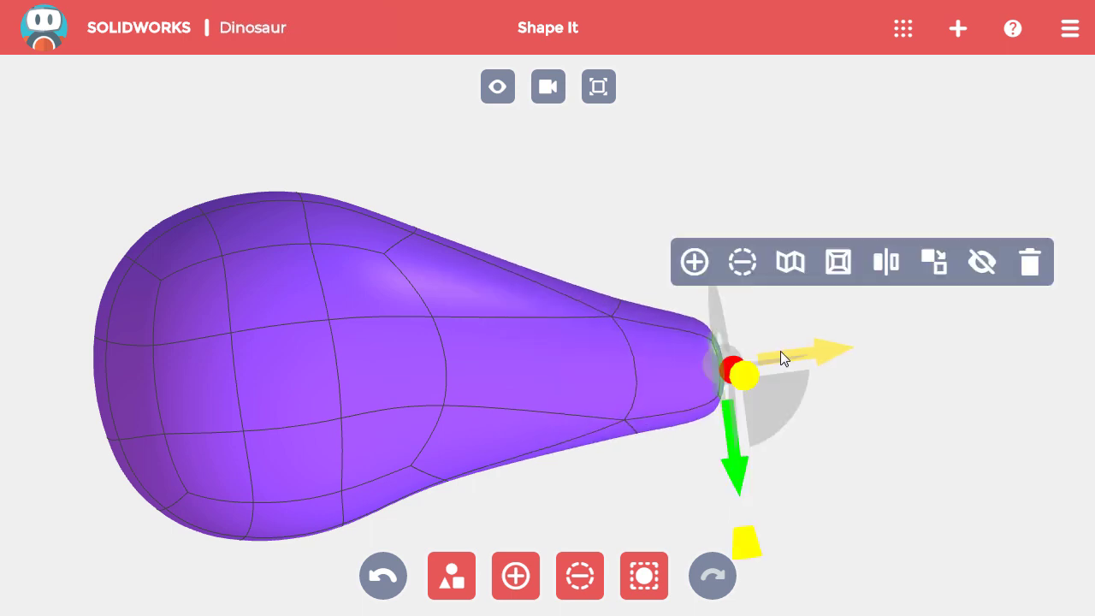
left_click(727, 354)
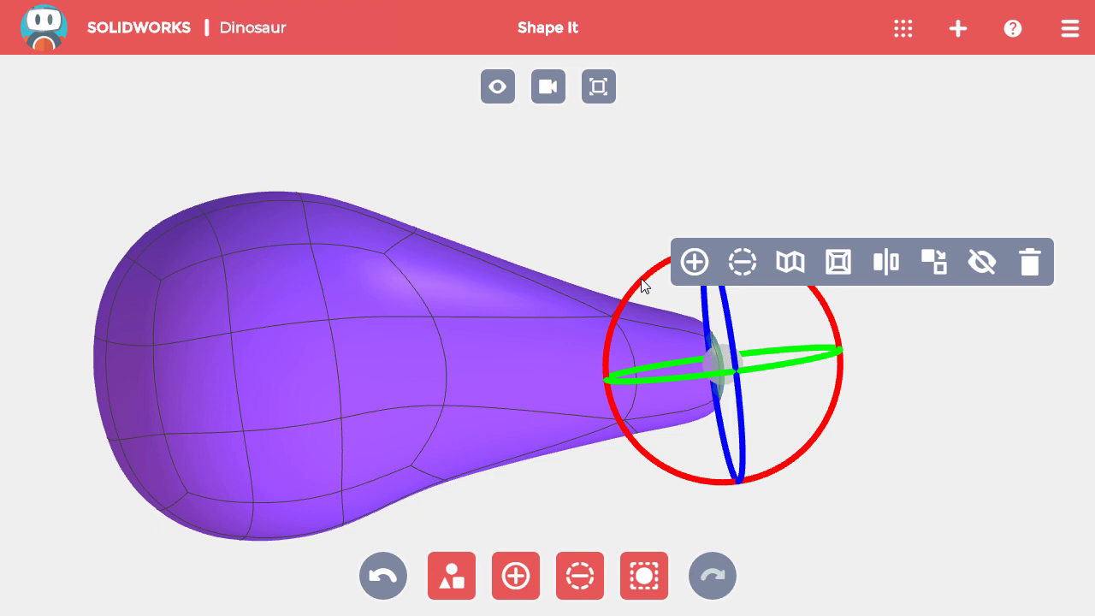
left_click_drag(641, 281, 721, 271)
Step: Extrude another short tail segment from the tilted end face, then move its tip up so the tail curves upward, and deselect it
left_click(738, 367)
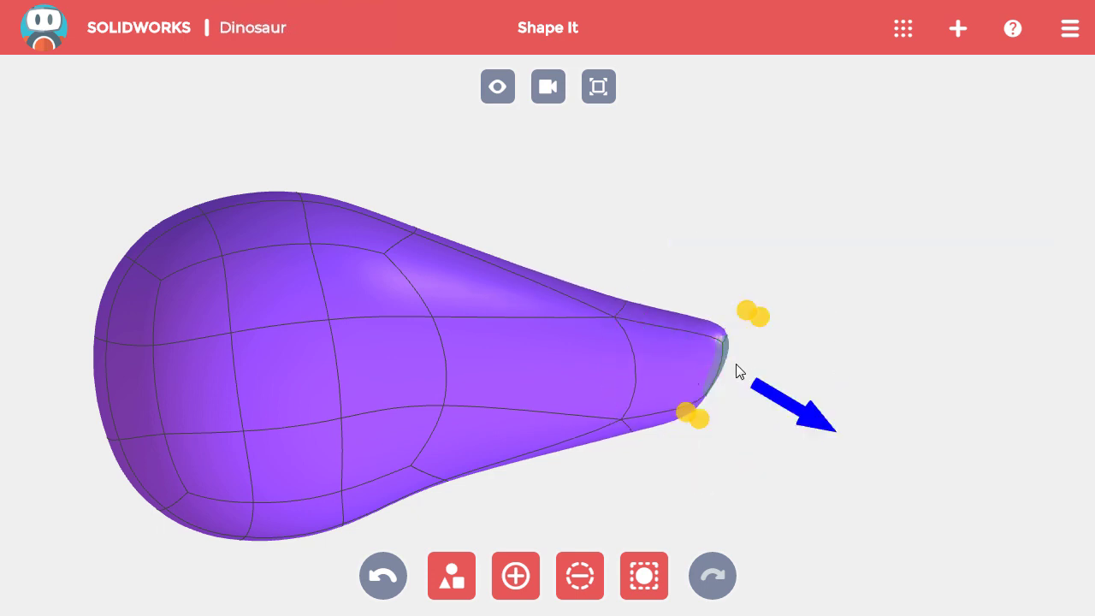
left_click_drag(776, 397, 842, 422)
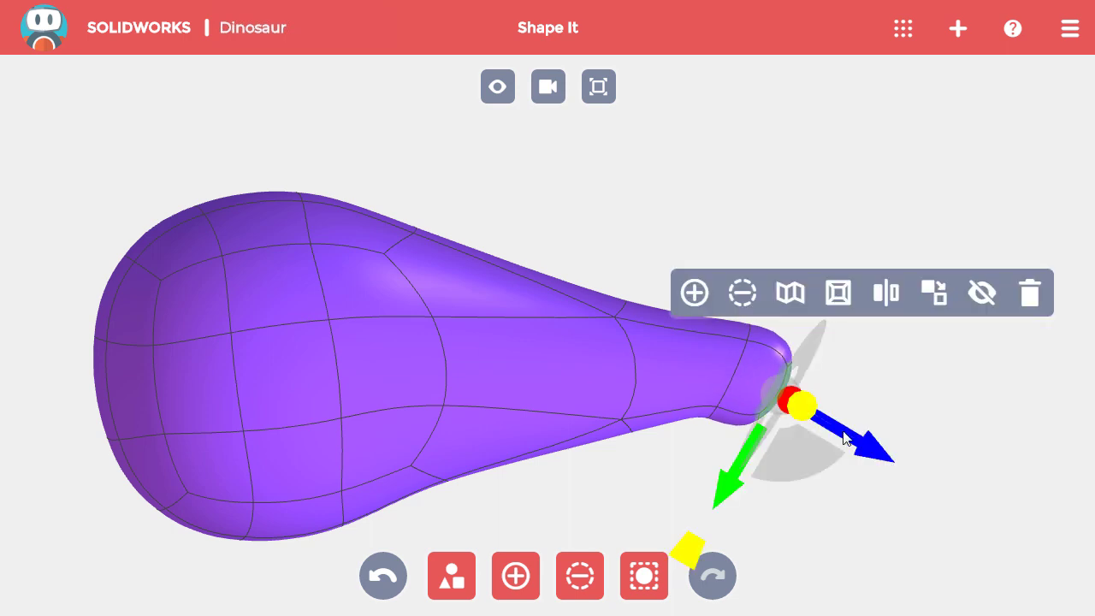
left_click_drag(812, 461, 874, 341)
middle_click_drag(610, 277, 653, 285)
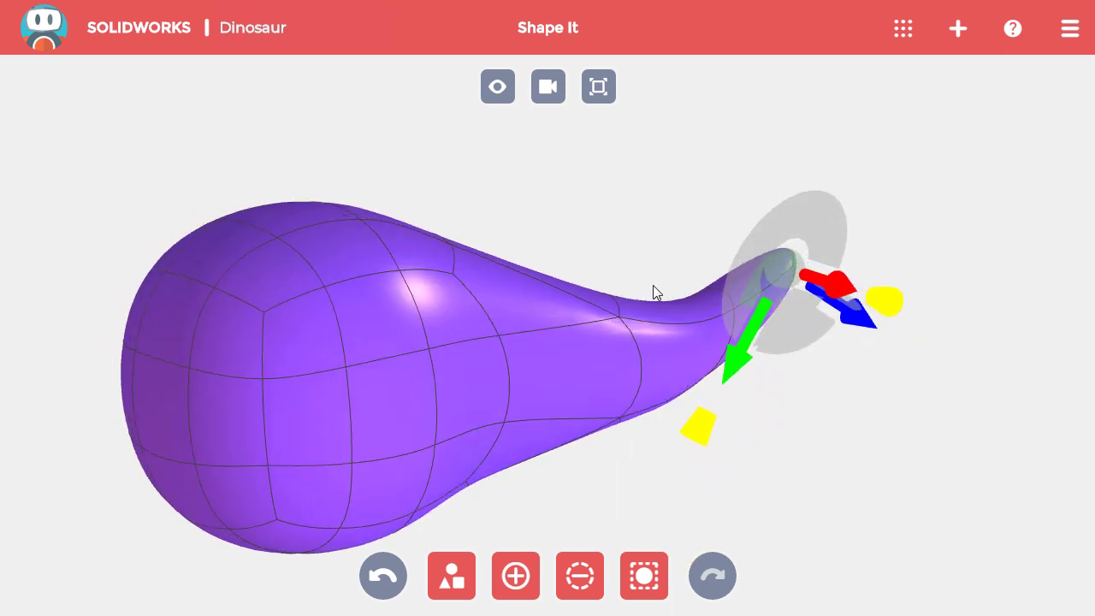
left_click(643, 268)
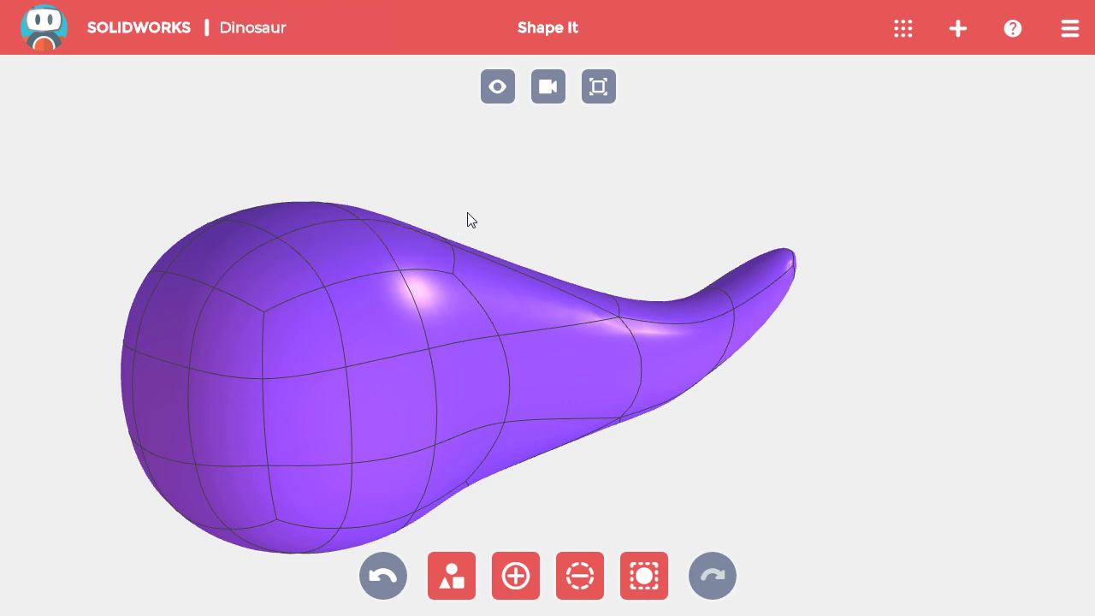
Step: Apply symmetry lengthwise along the middle of the body and tail, using a face on the back
left_click_drag(474, 191, 444, 223)
middle_click_drag(443, 231, 462, 276)
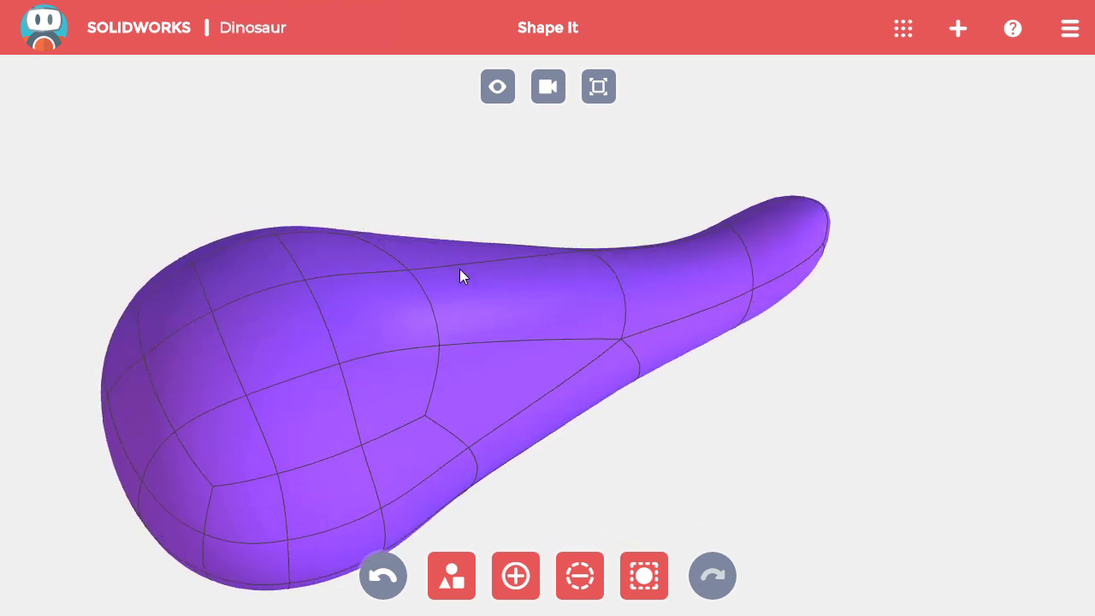
left_click(430, 303)
left_click(614, 204)
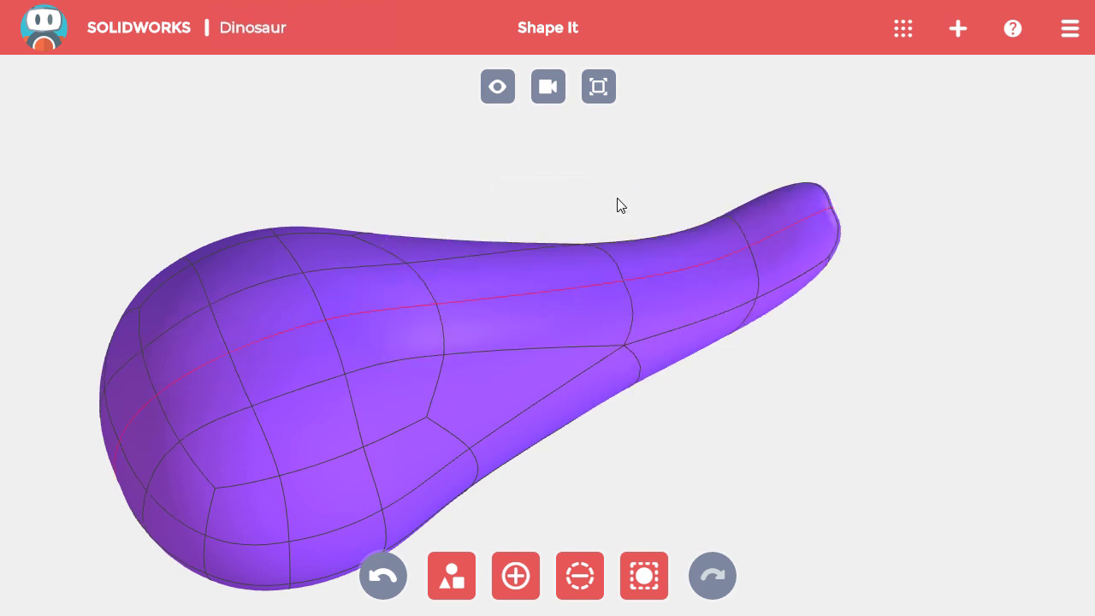
Step: Extrude an underside face near the tail outward to form the symmetric pair of hind legs
middle_click_drag(465, 295, 515, 213)
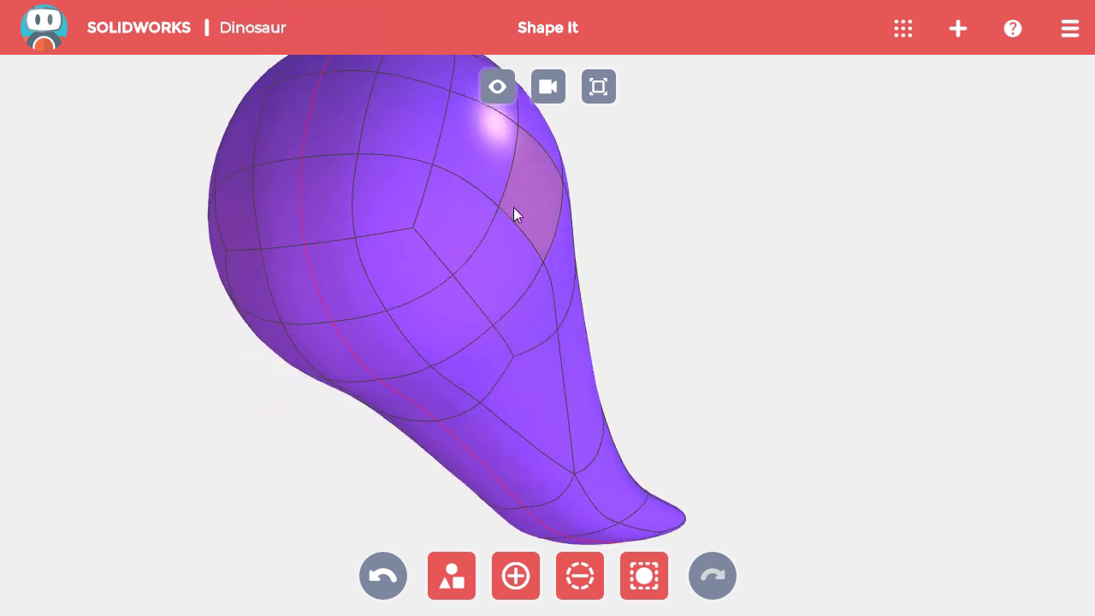
left_click(485, 360)
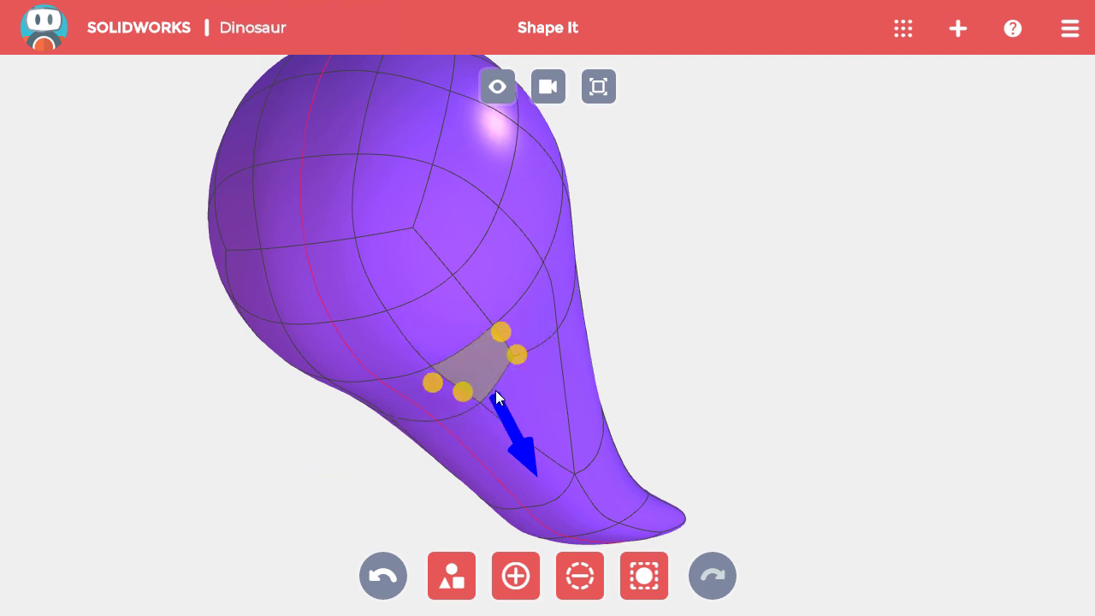
left_click_drag(496, 399, 548, 493)
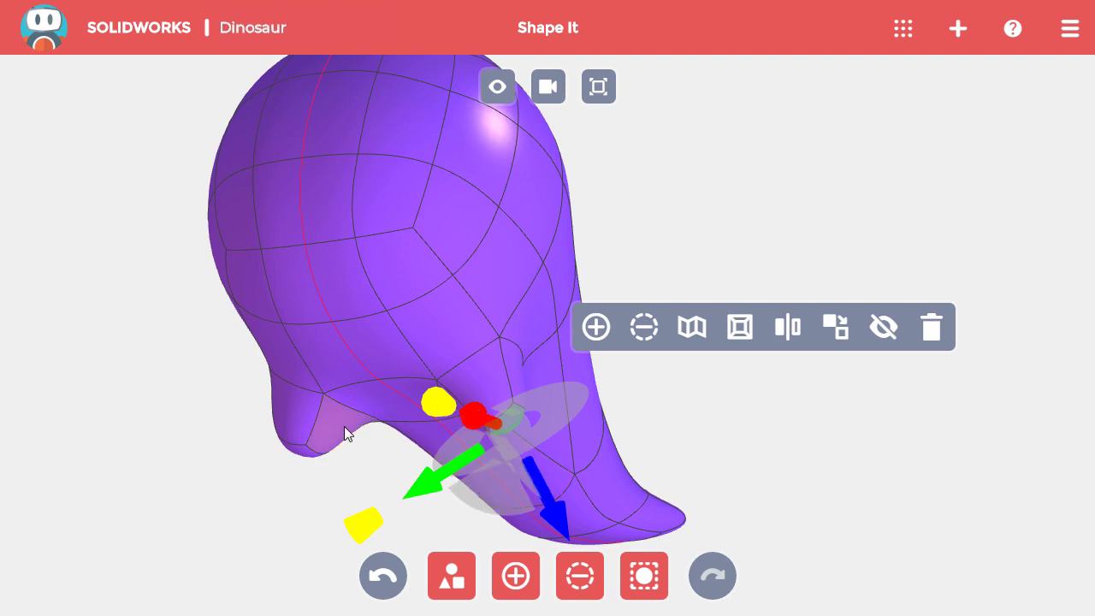
Step: Extrude an underside face near the front of the body to form the pair of front legs, and deselect it
left_click(405, 265)
middle_click_drag(571, 272, 533, 307)
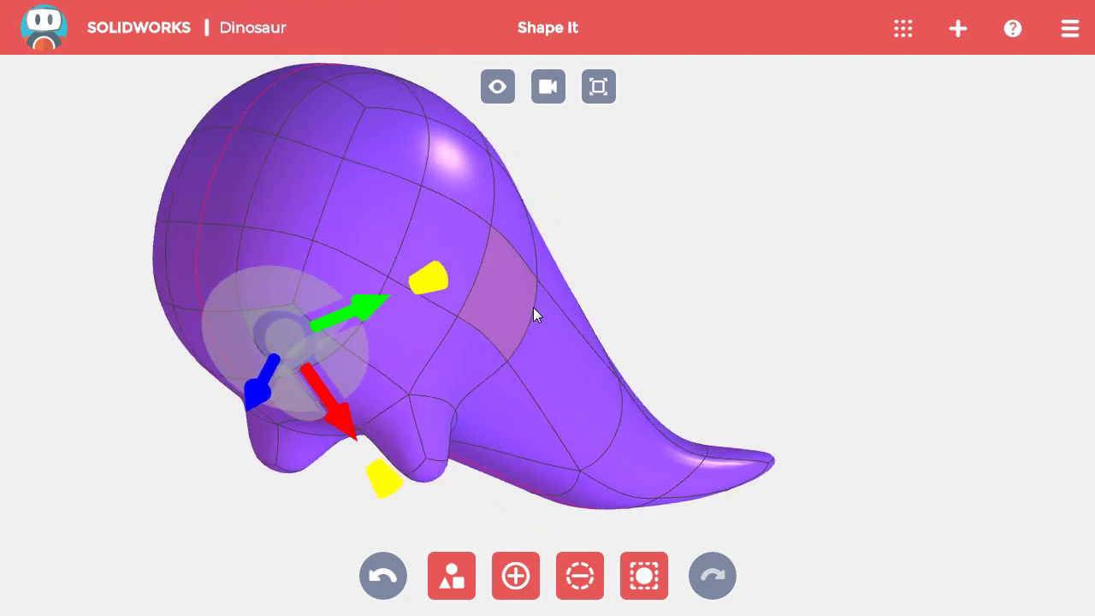
left_click_drag(533, 314, 471, 320)
left_click_drag(111, 398, 61, 469)
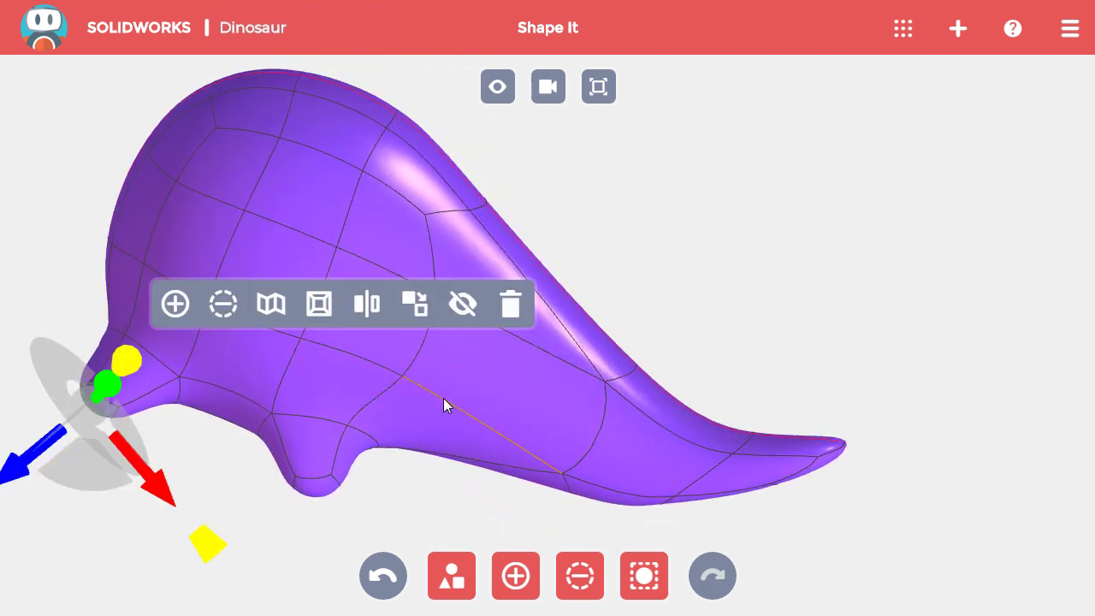
left_click(441, 476)
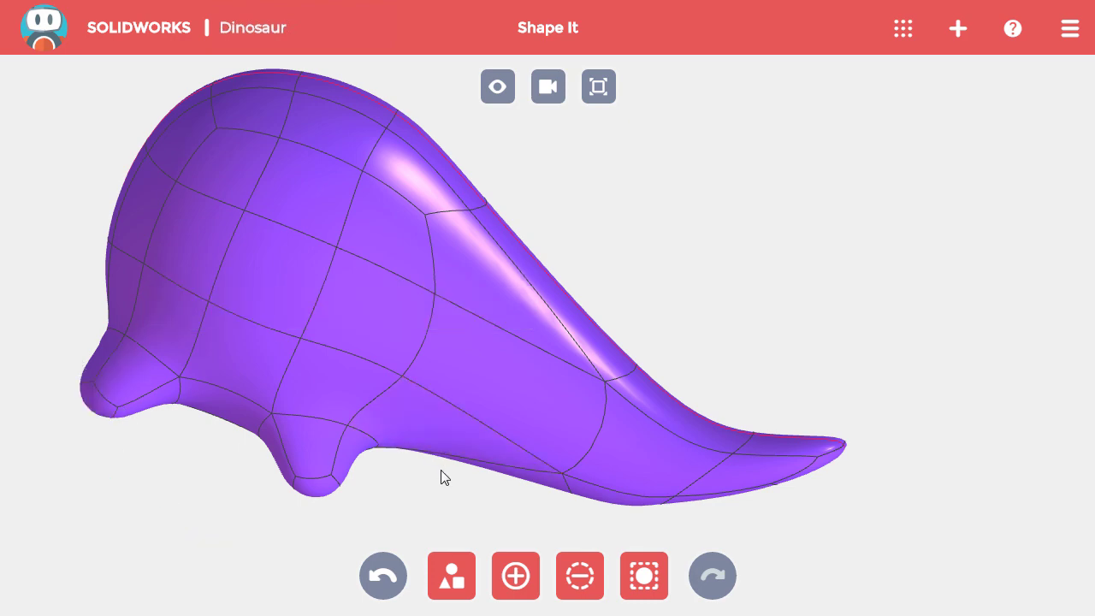
Step: Inset the face in the middle of the back and add material to the inset's side face to raise the first pair of spikes
left_click_drag(291, 320, 225, 339)
middle_click_drag(224, 340, 464, 293)
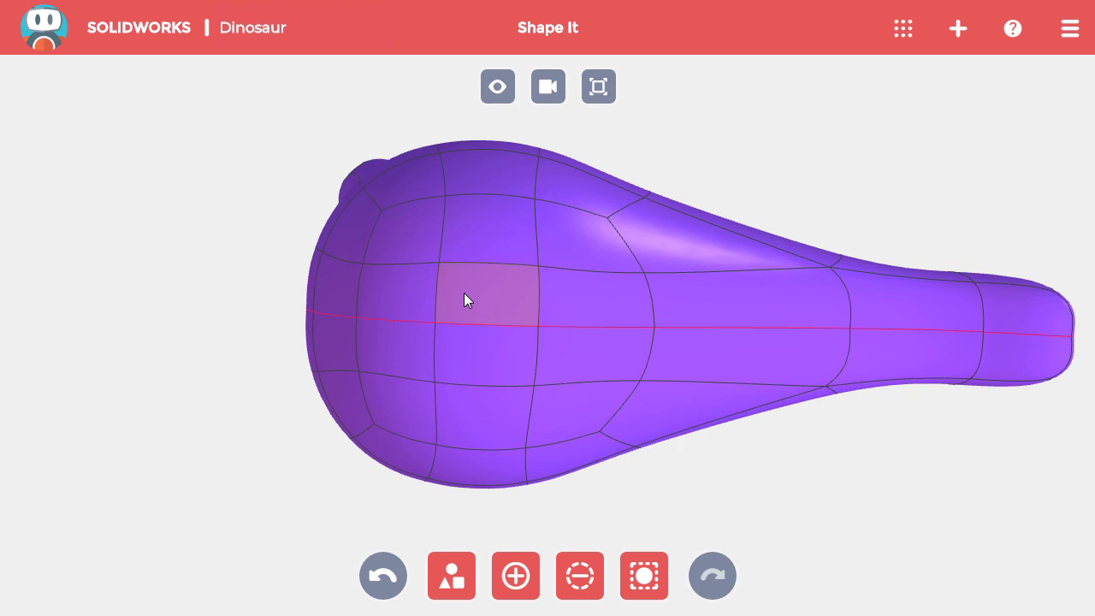
left_click_drag(463, 294, 481, 291)
left_click(513, 352)
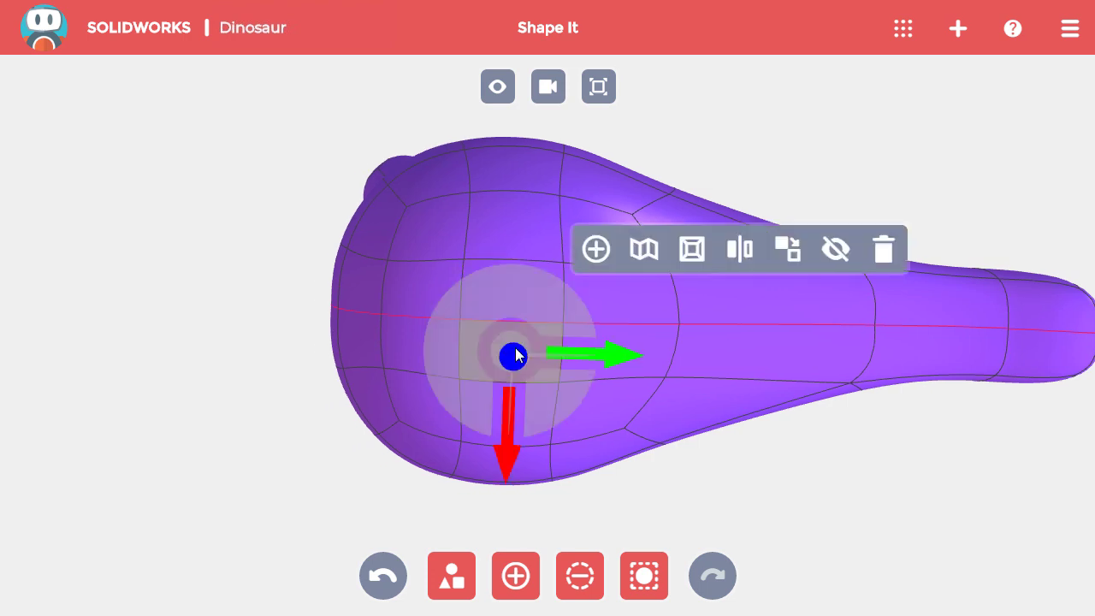
left_click(692, 249)
left_click(742, 179)
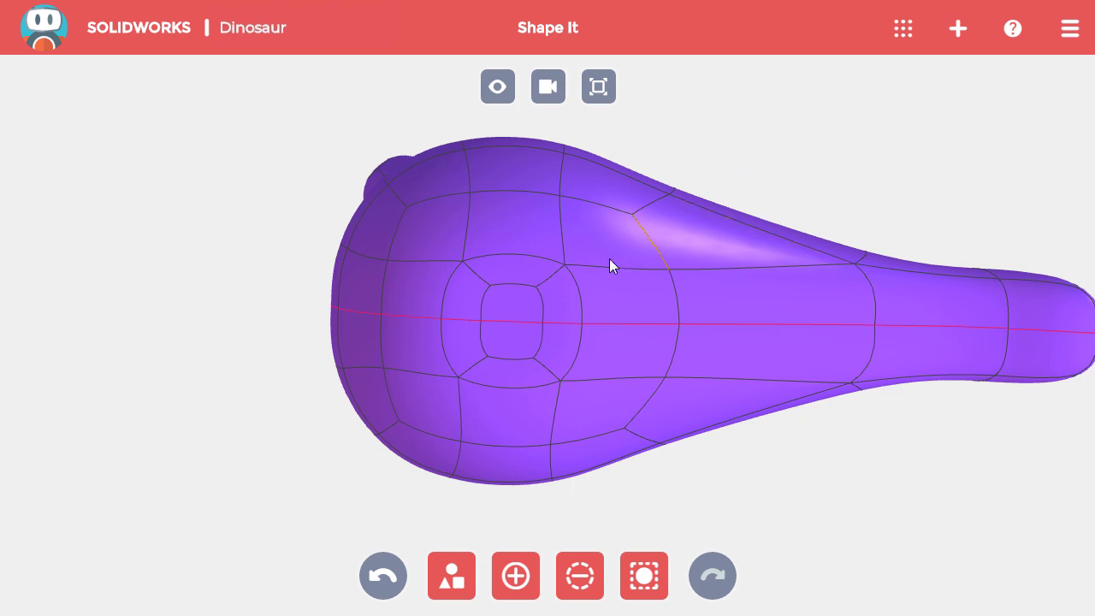
left_click(510, 375)
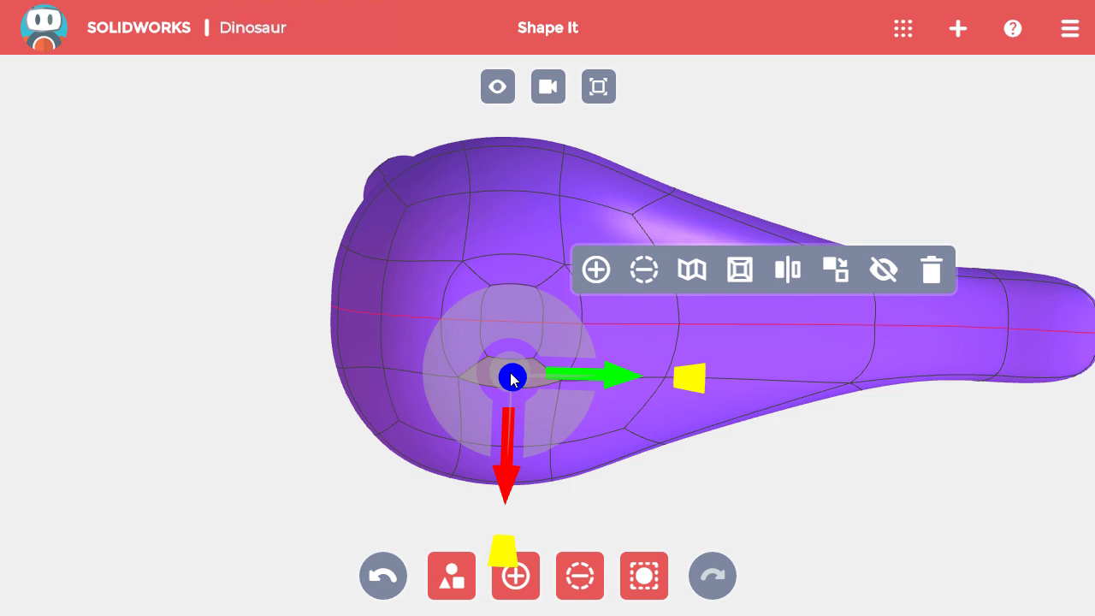
left_click(596, 270)
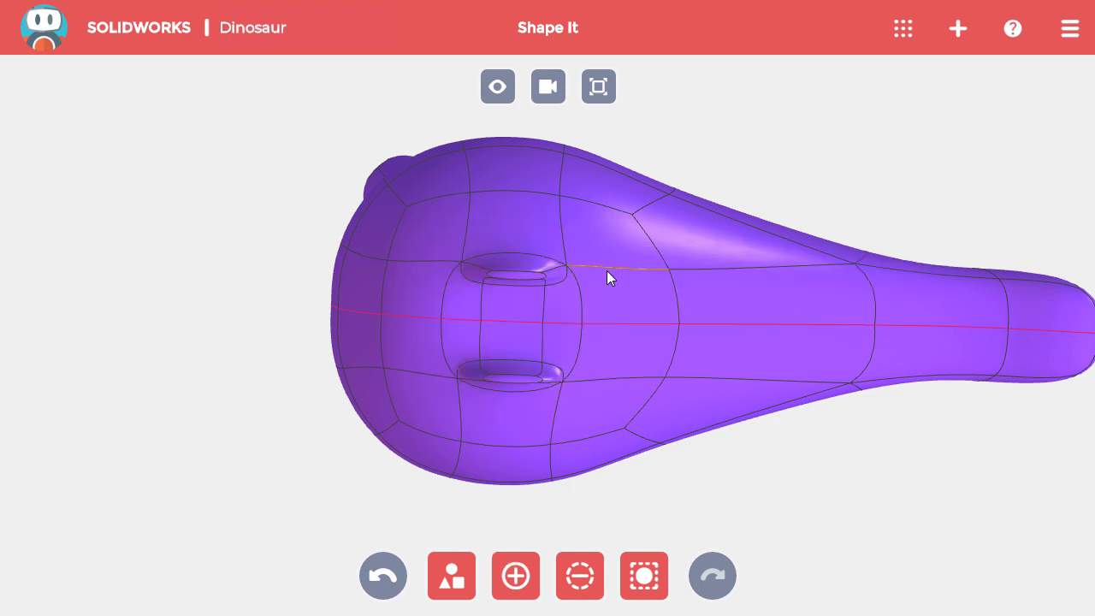
Step: Inset the back face in front of the first spikes and add a second pair of spikes from its side face
left_click(423, 357)
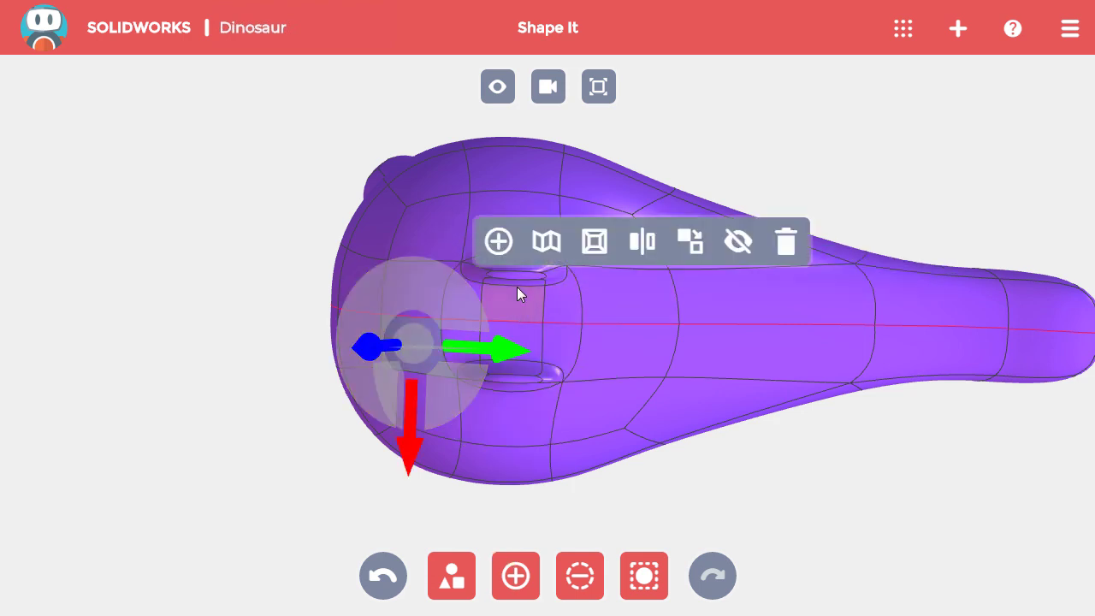
left_click(594, 242)
left_click(264, 271)
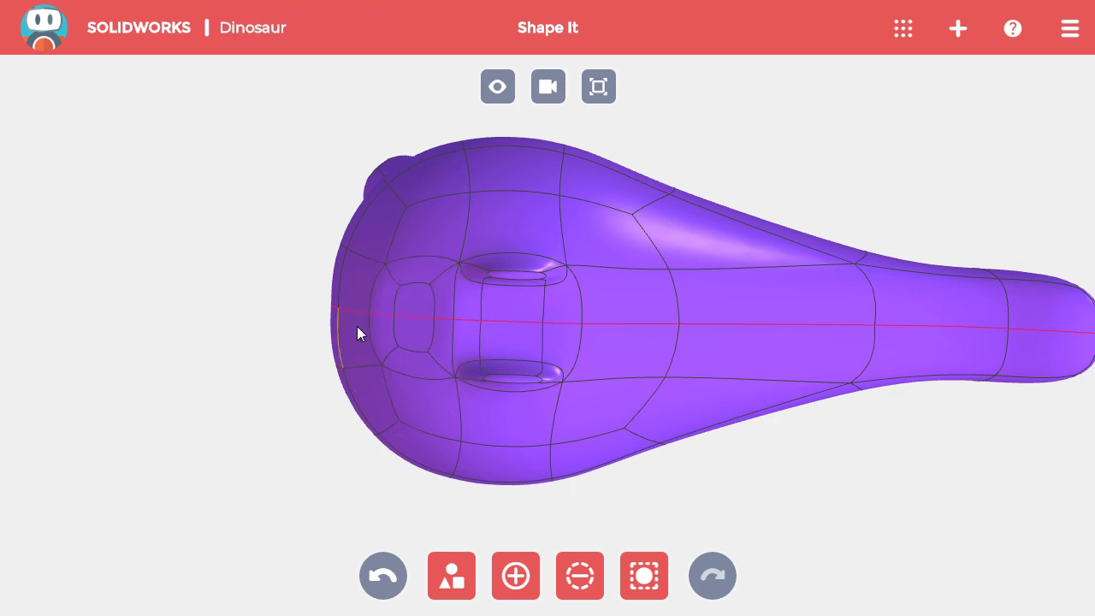
left_click(414, 360)
left_click(499, 257)
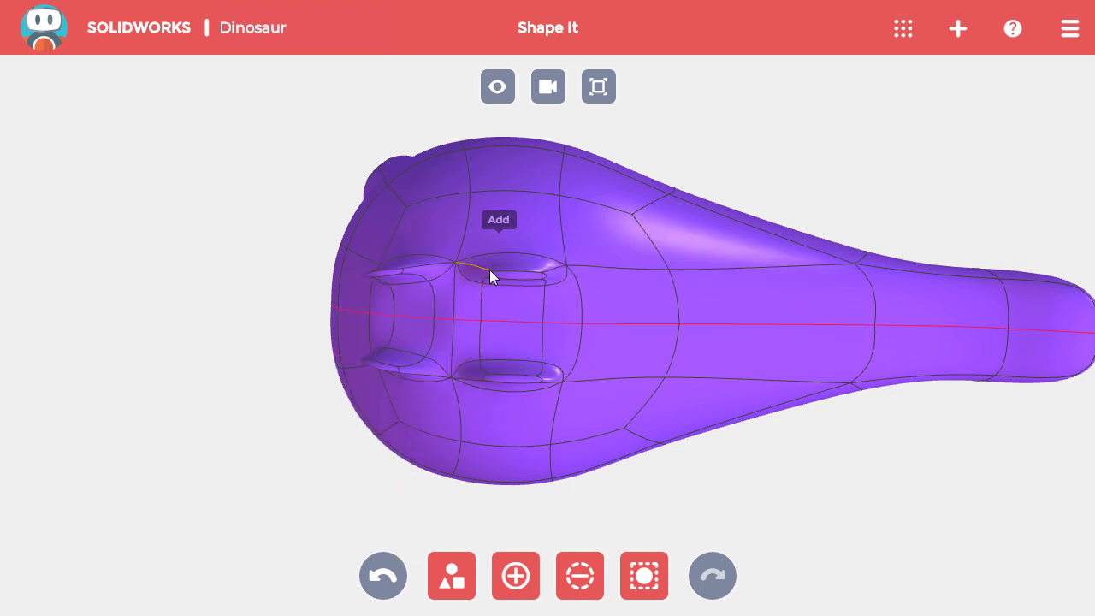
Step: Inset the back face behind the first spikes, toward the tail, and add a third pair of spikes from its side face
left_click(589, 343)
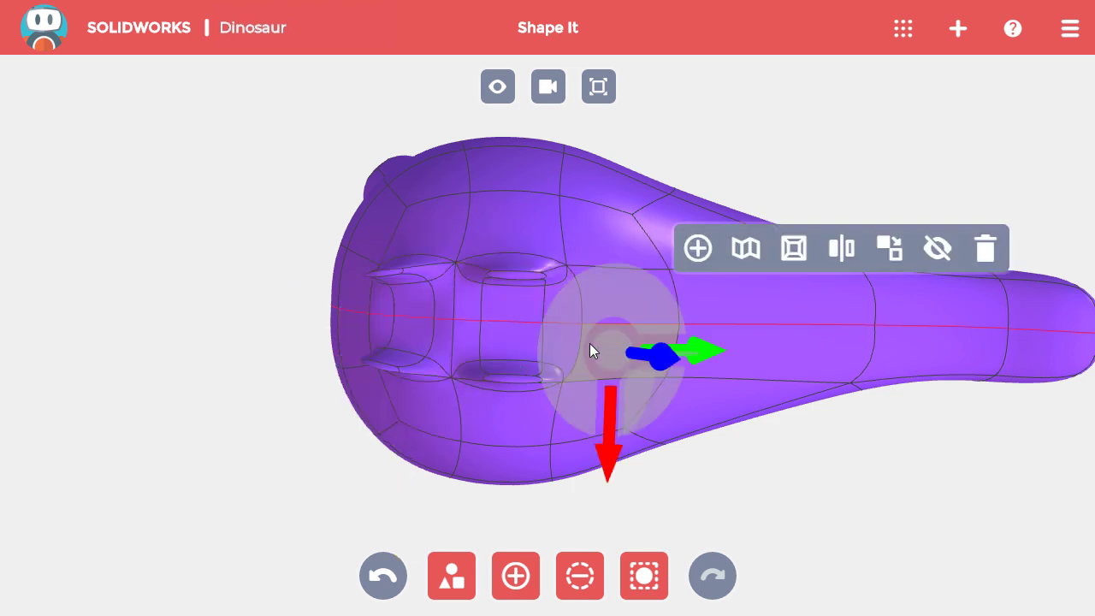
left_click(788, 233)
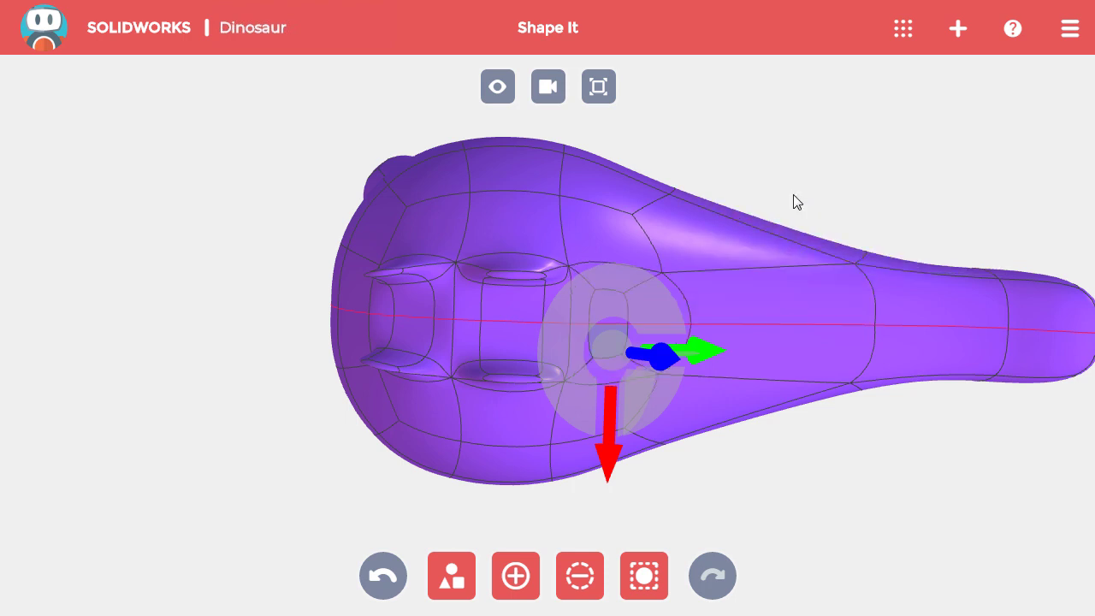
left_click(603, 377)
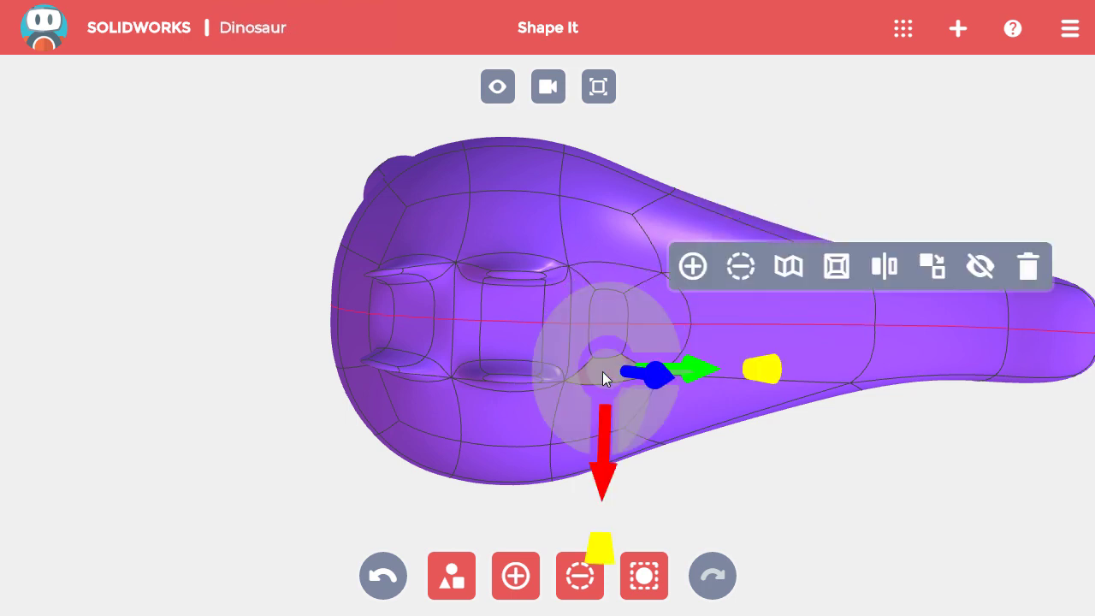
left_click(692, 272)
Step: Select the two upper front faces of the body, below the first spikes, and extrude them forward to start the neck
left_click_drag(558, 430, 619, 408)
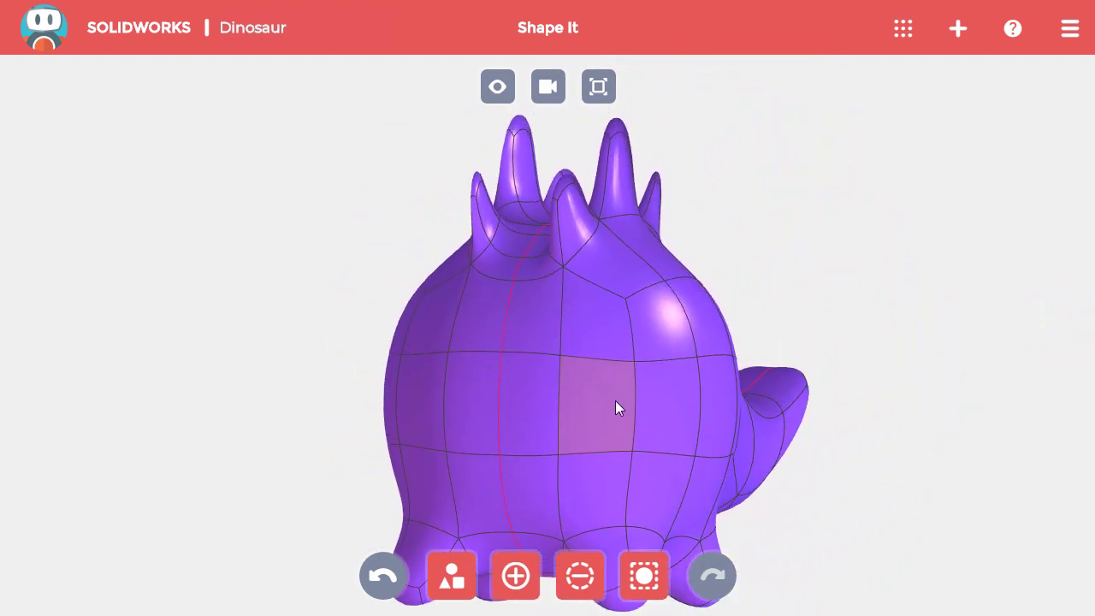
left_click(536, 327)
left_click(480, 314, "ctrl")
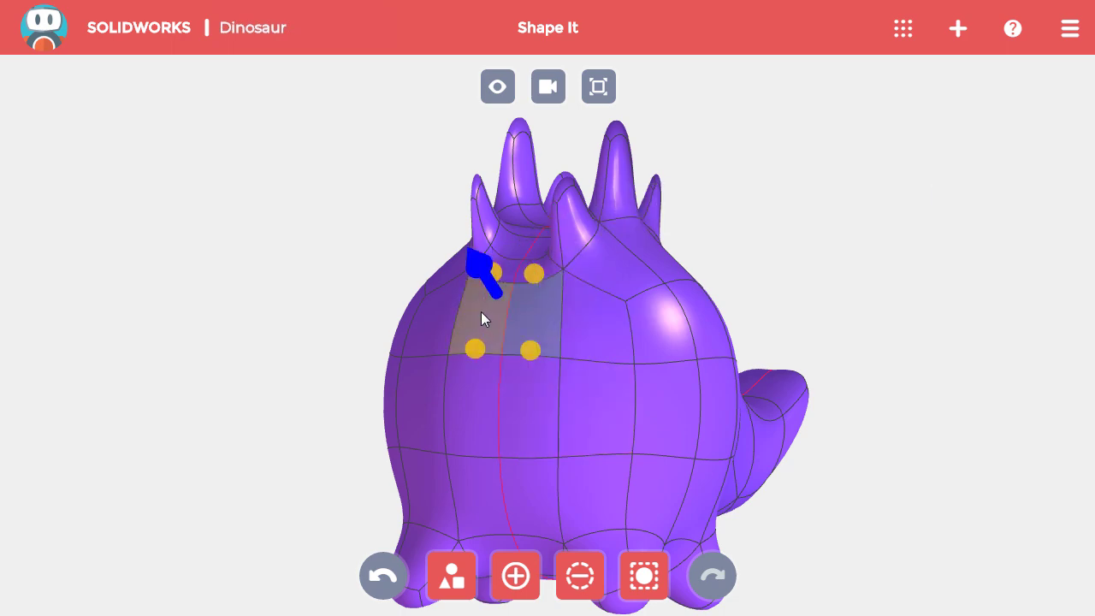
middle_click_drag(549, 316, 474, 323)
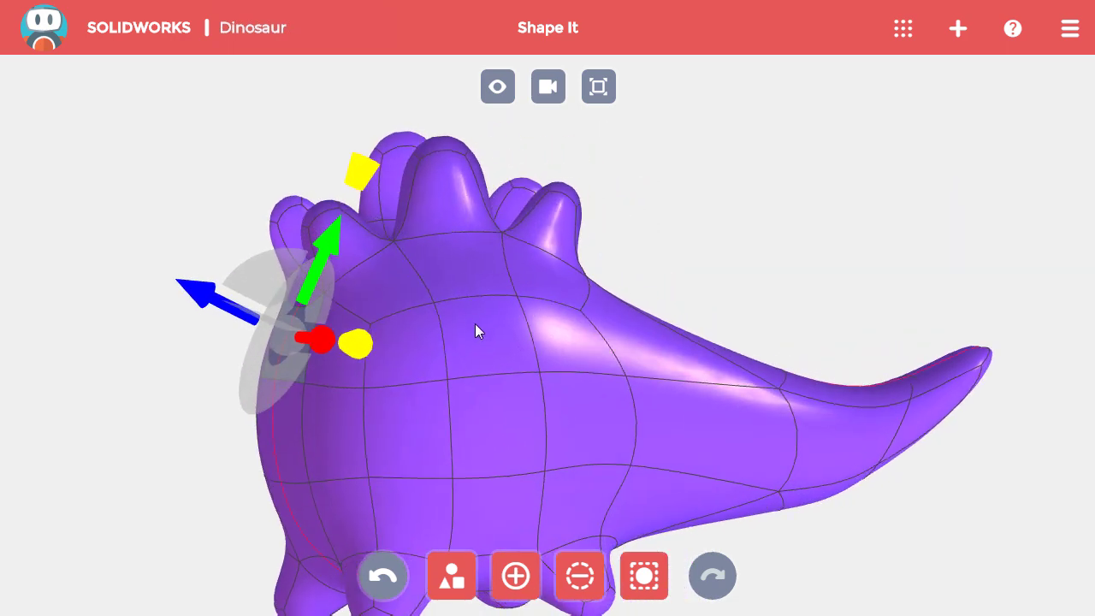
mouse_move(474, 324)
left_mouse_down()
mouse_move(443, 322)
mouse_move(457, 324)
left_mouse_up()
left_click(265, 325)
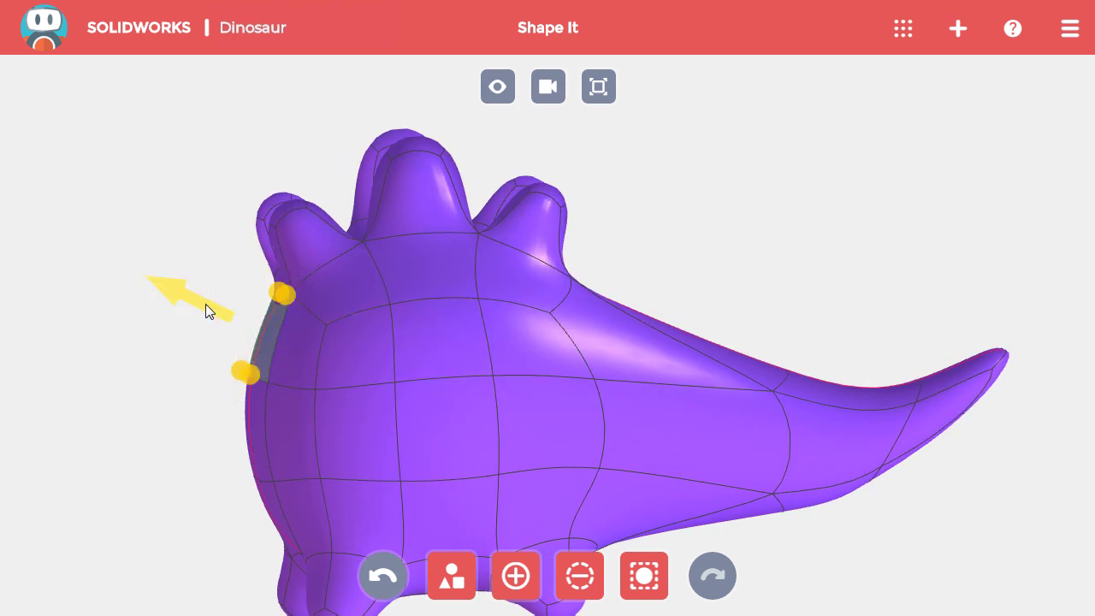
left_click_drag(142, 285, 135, 285)
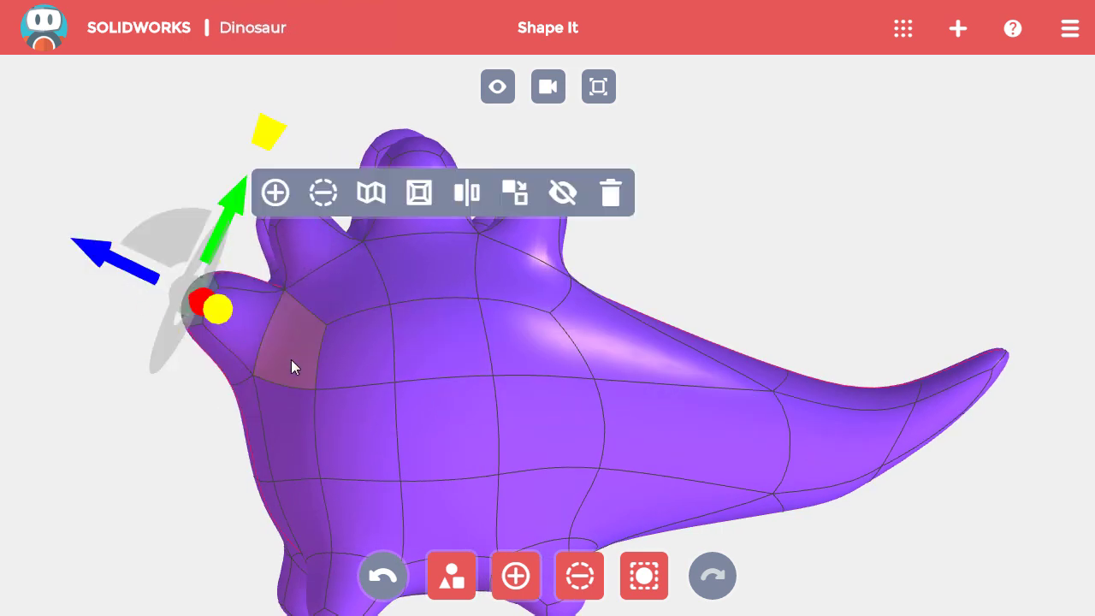
Step: Extrude the neck's end faces further forward and slightly upward to lengthen the neck
middle_click_drag(292, 359, 604, 369)
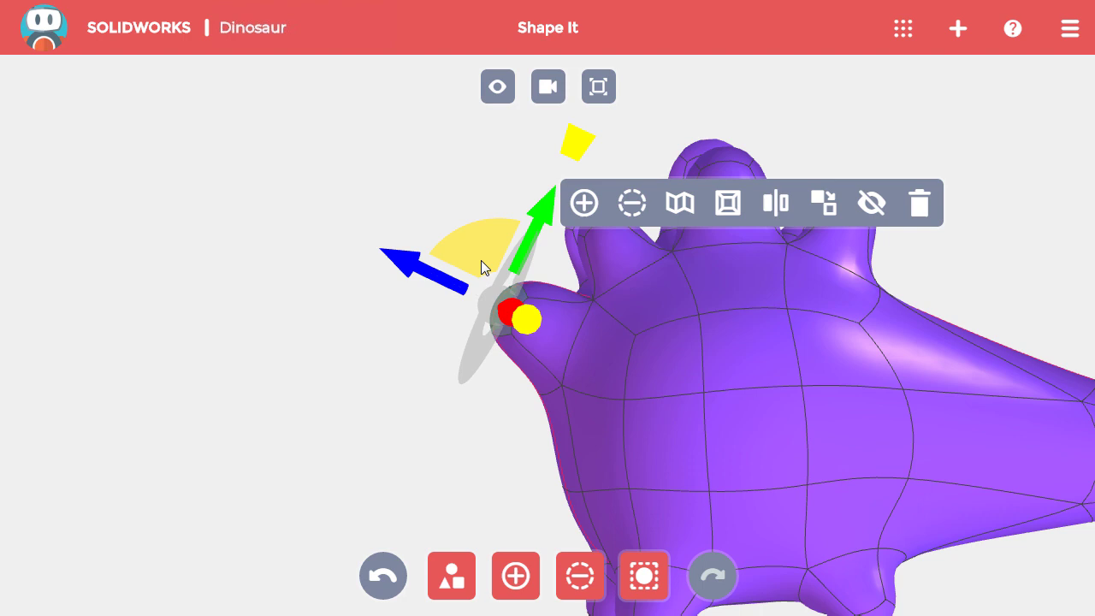
left_click_drag(466, 250, 293, 249)
key("ctrl")
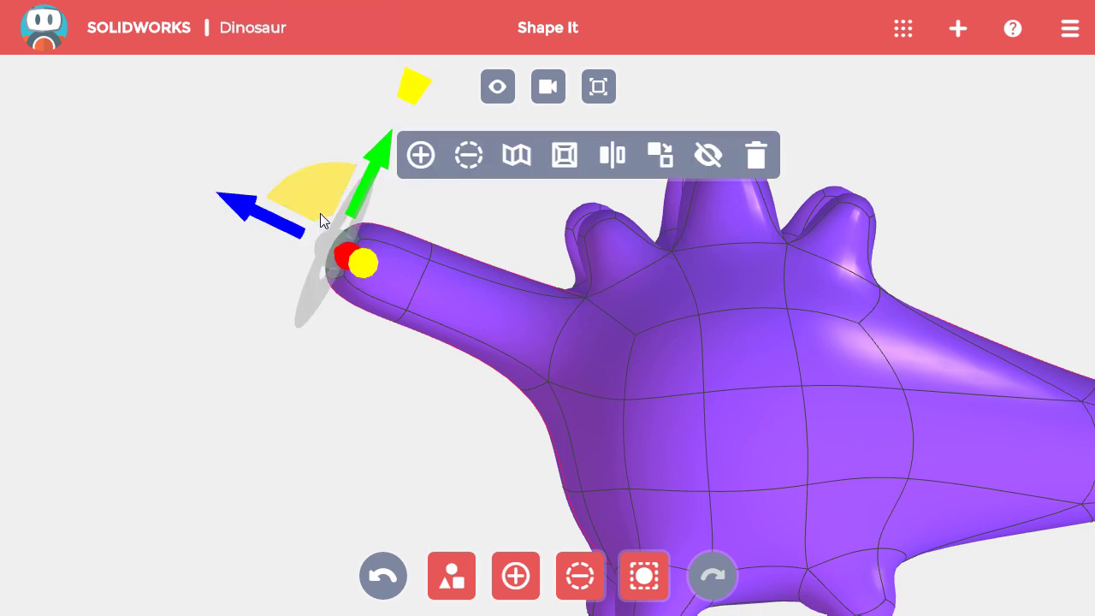
Step: Lower and tilt the neck's end faces toward horizontal, and extrude another neck segment forward
left_click_drag(320, 213, 303, 204)
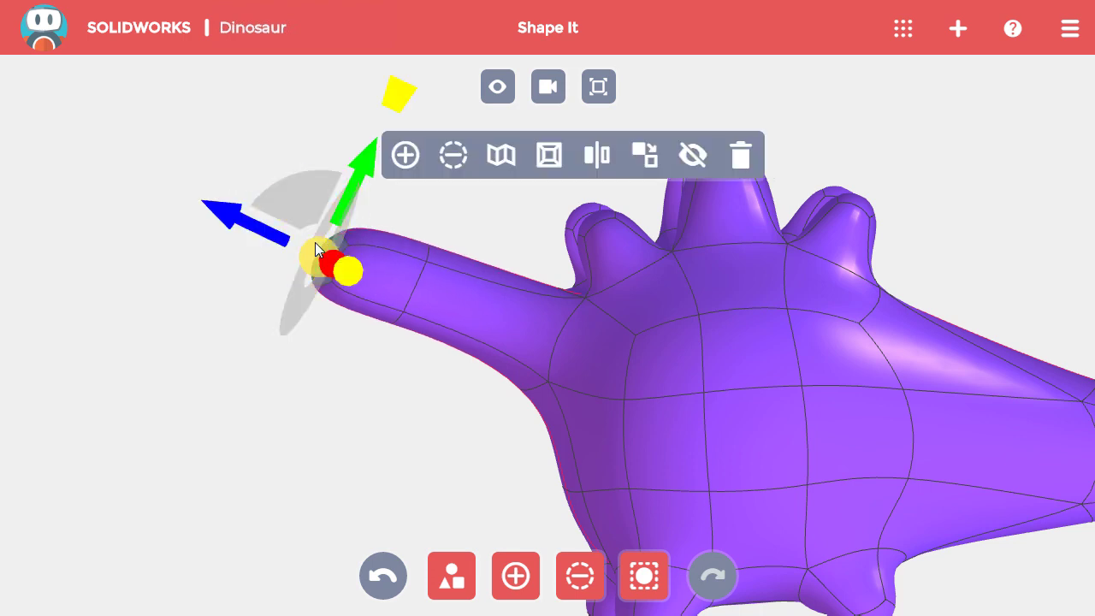
left_click(317, 250)
left_click_drag(291, 143, 256, 164)
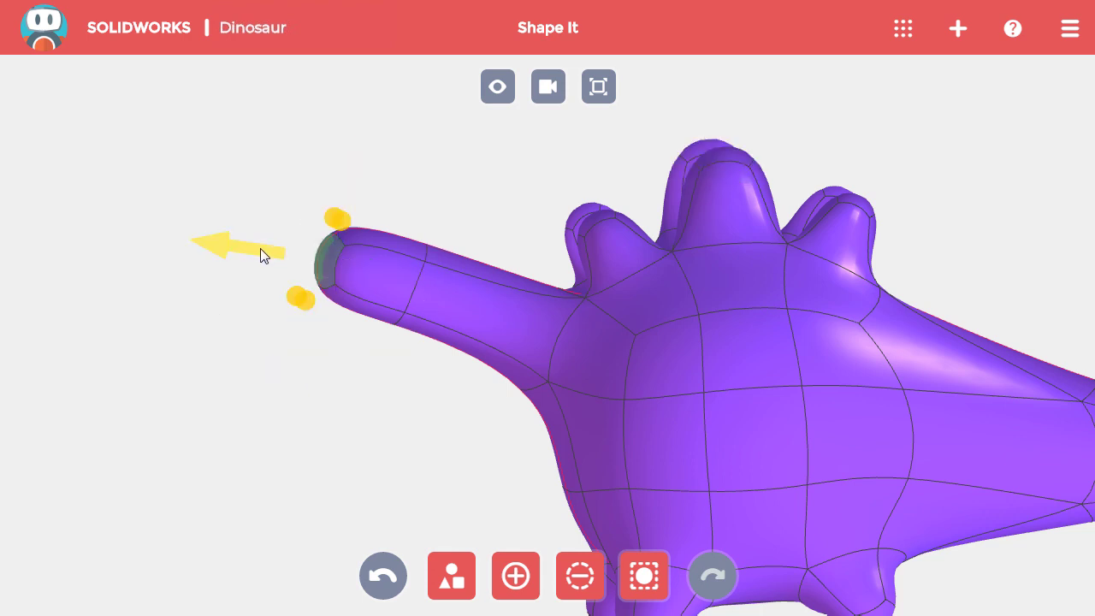
left_click_drag(260, 248, 183, 252)
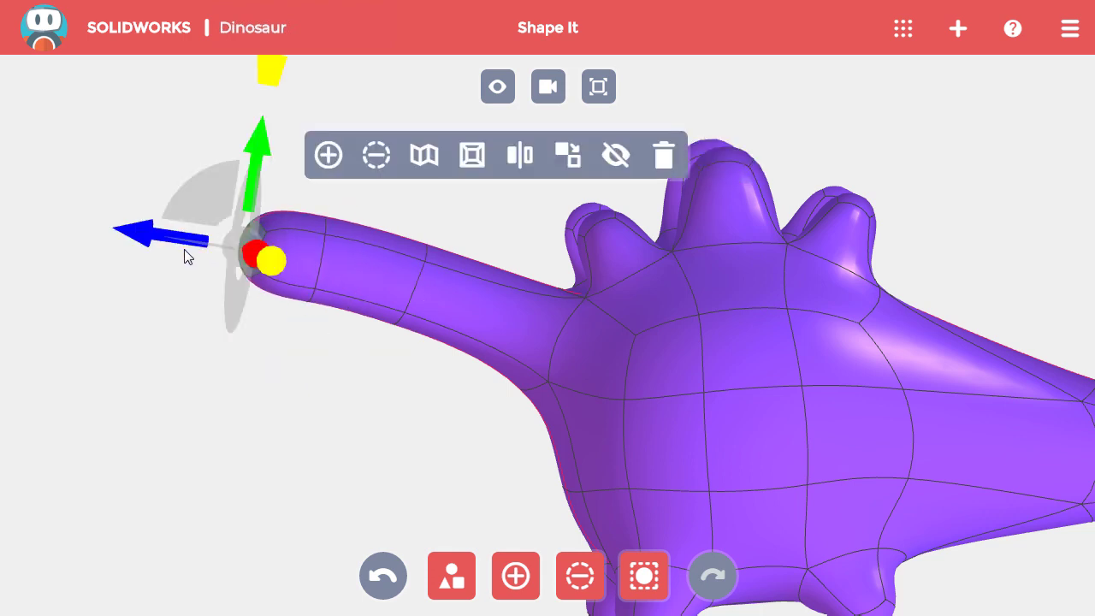
Step: Shift the neck's end faces slightly forward and down, and extrude an upward-bending segment for the back of the head
mouse_move(202, 192)
left_mouse_down()
mouse_move(189, 194)
mouse_move(193, 206)
left_mouse_up()
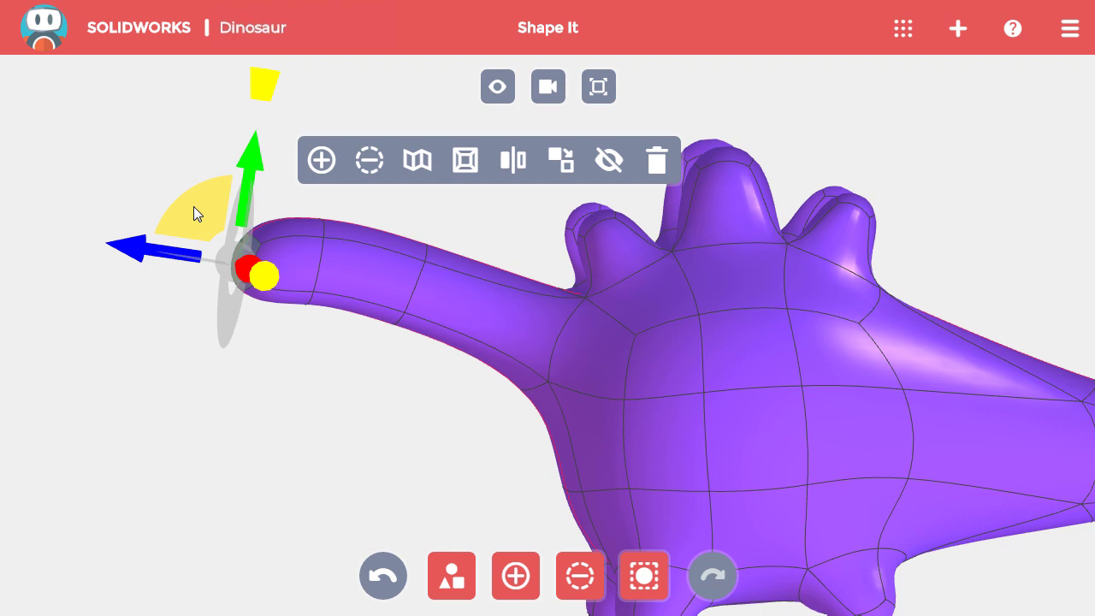
left_click(193, 213)
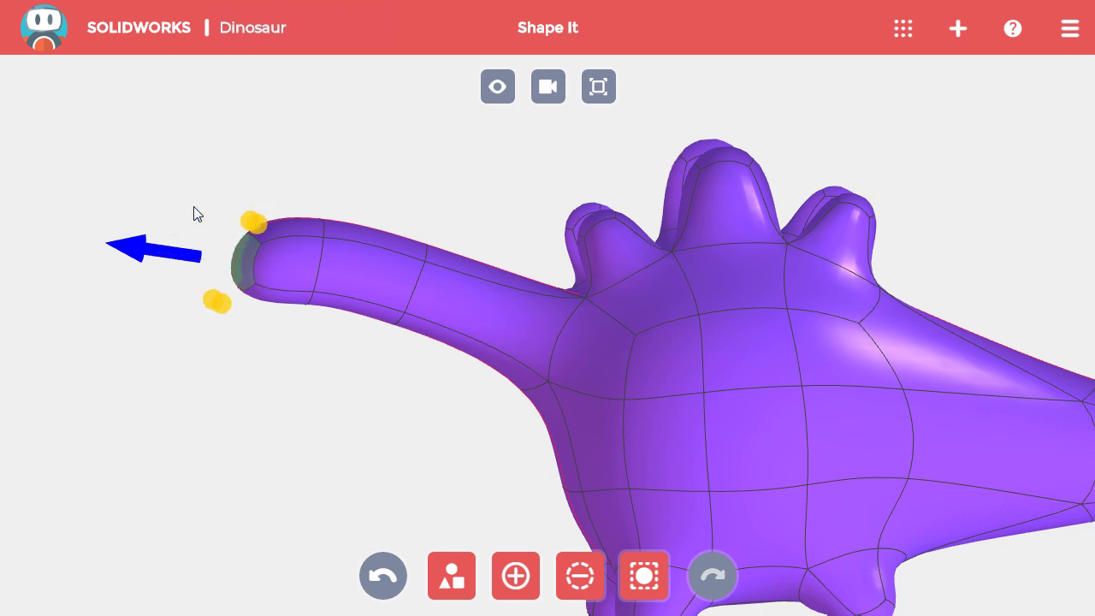
left_click(140, 252)
left_click_drag(145, 220, 160, 131)
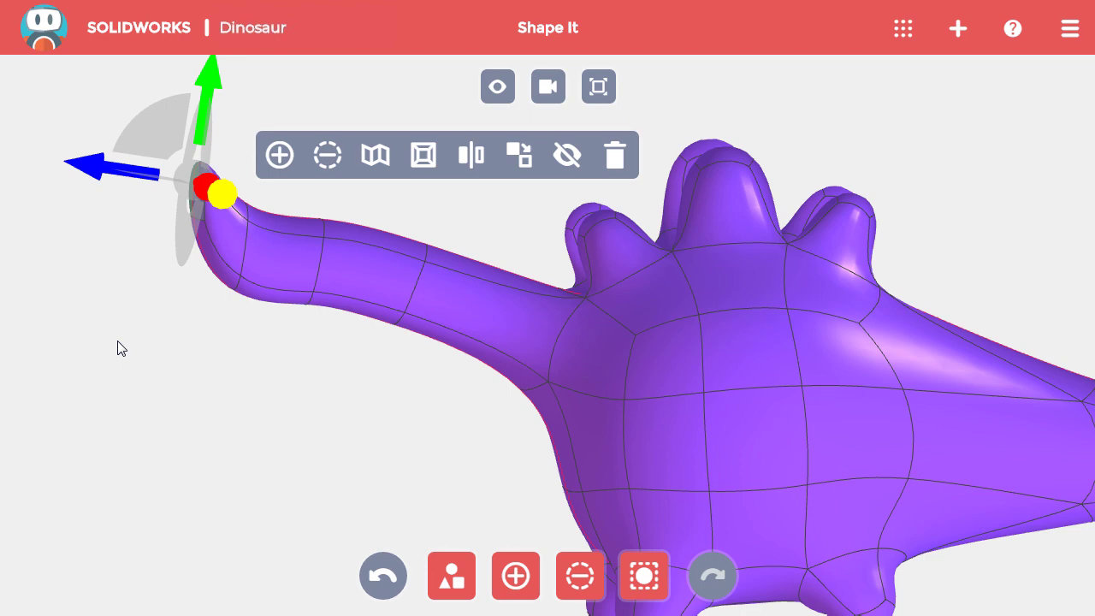
Step: Select the two front faces beneath the raised neck tip and extrude them forward and down into a snout
middle_click_drag(118, 341, 217, 335)
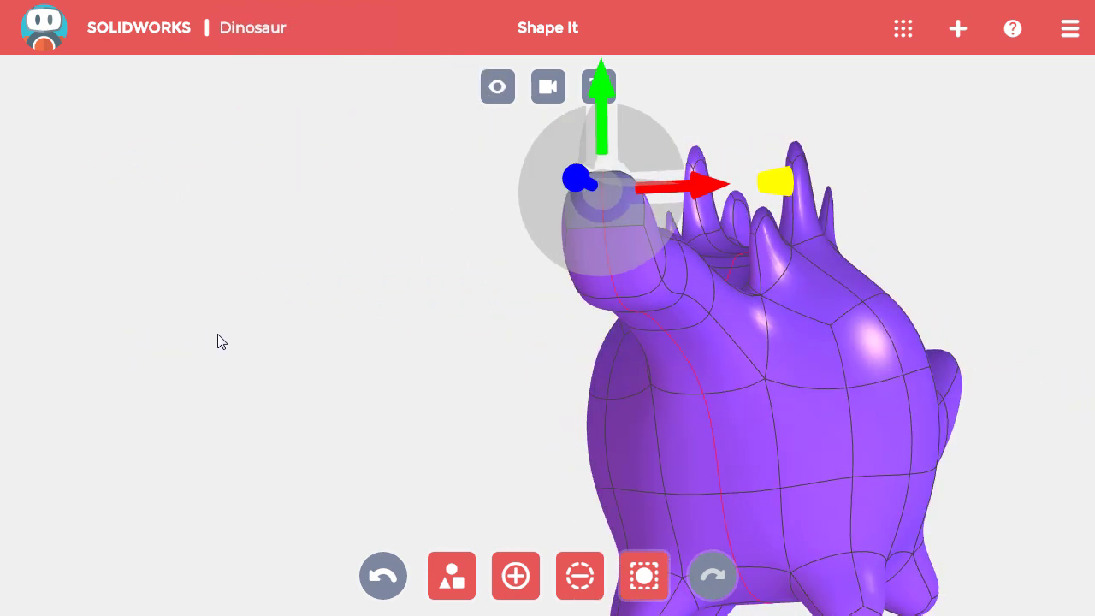
middle_click_drag(425, 366, 244, 389)
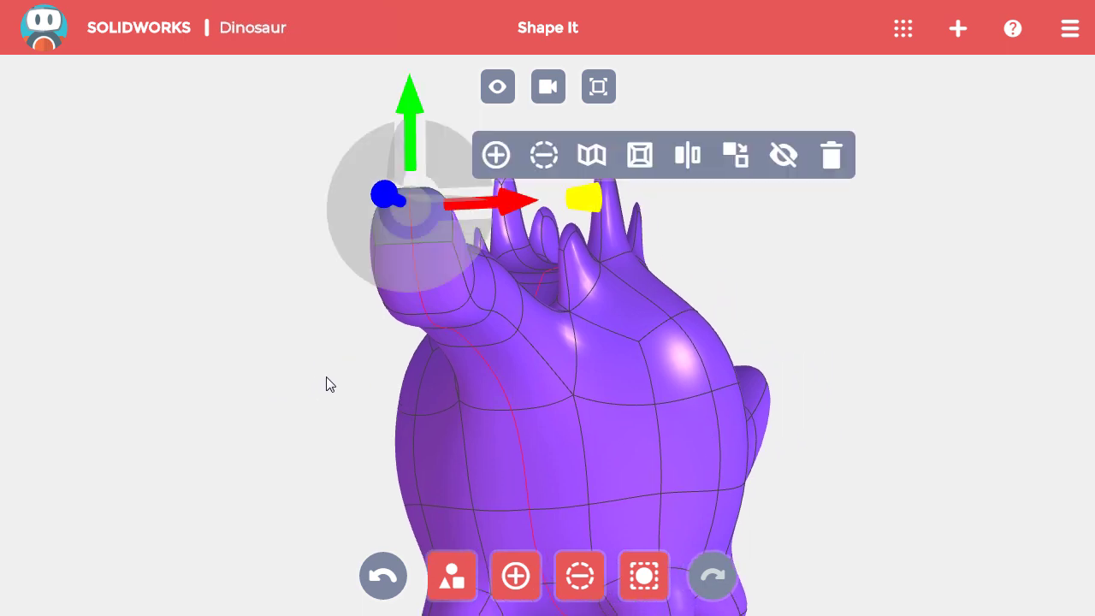
left_click(438, 301)
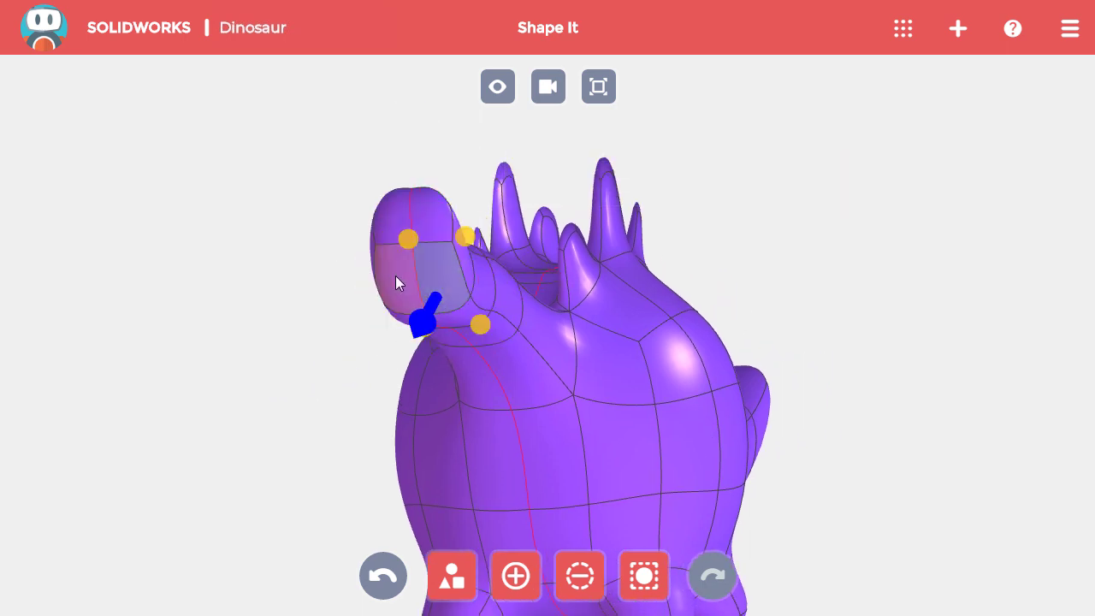
left_click(395, 276, "ctrl")
middle_click_drag(436, 281, 410, 277)
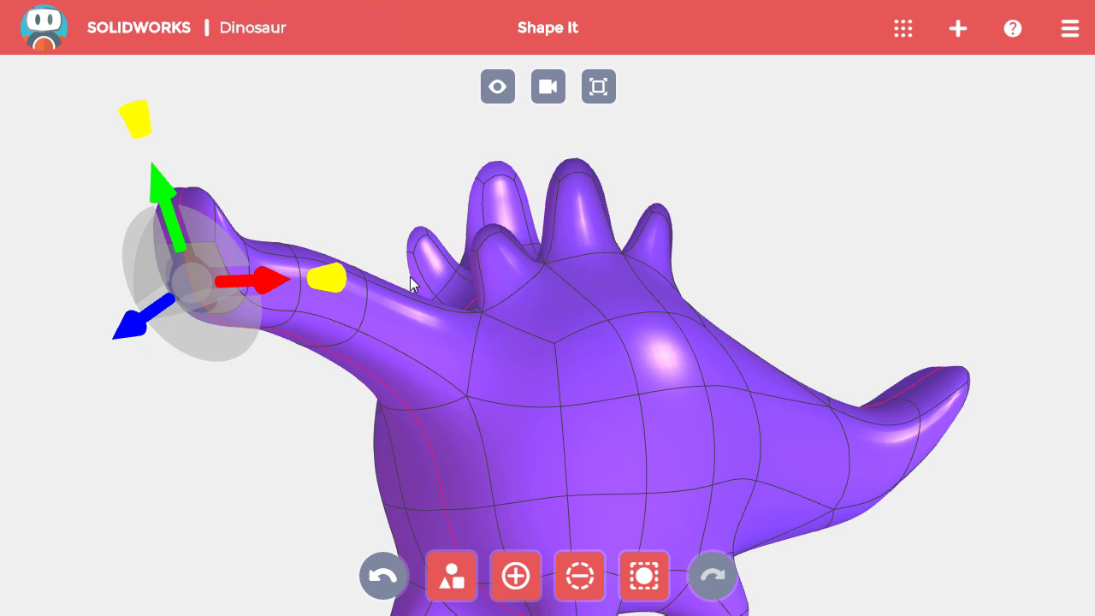
middle_click_drag(424, 213, 626, 154, "ctrl")
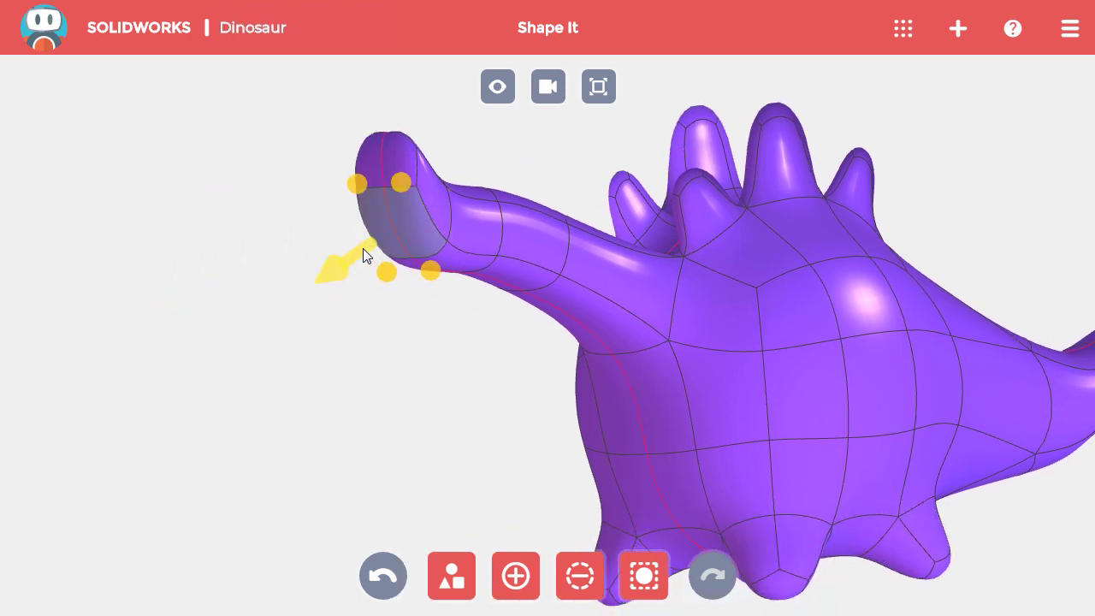
left_click_drag(333, 270, 311, 281)
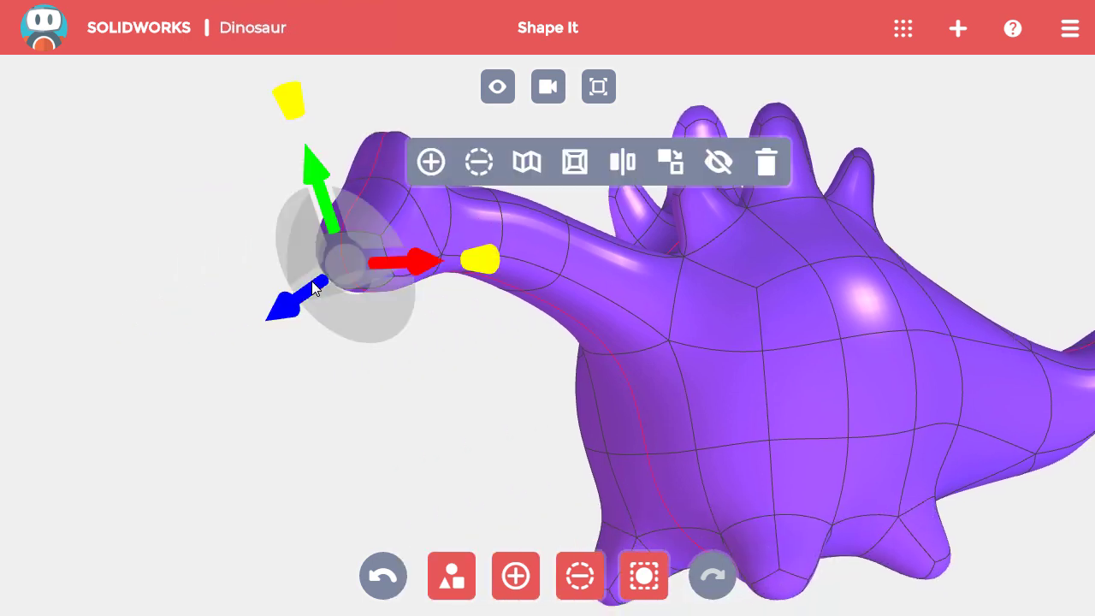
Step: Inset the snout's end faces and push the inner faces inward to hollow out the mouth, and deselect them
left_click(573, 168)
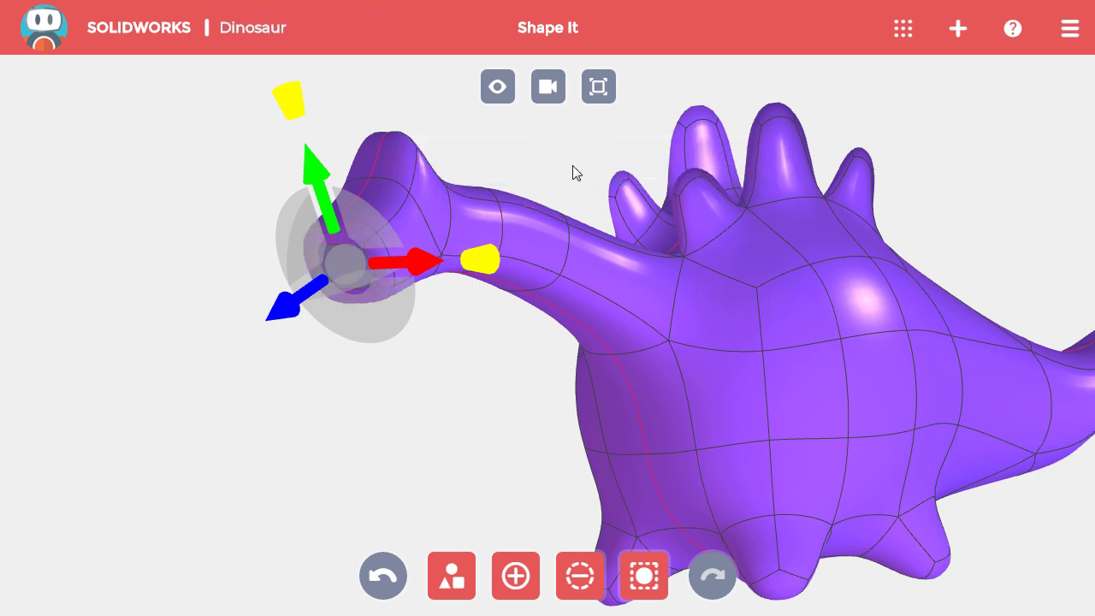
left_click(529, 168)
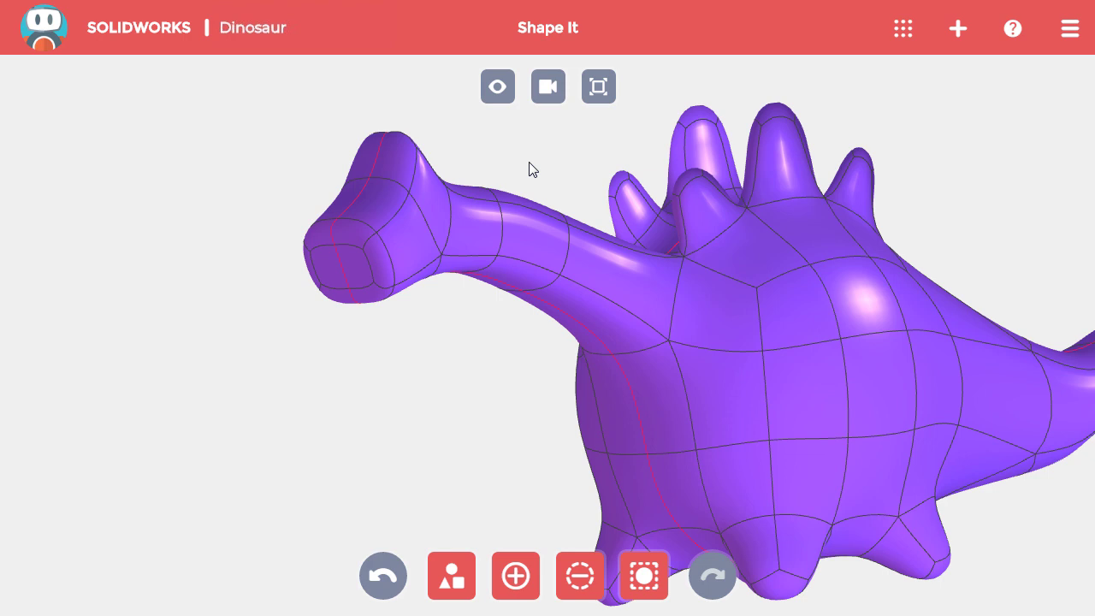
left_click(347, 271)
left_click(325, 261)
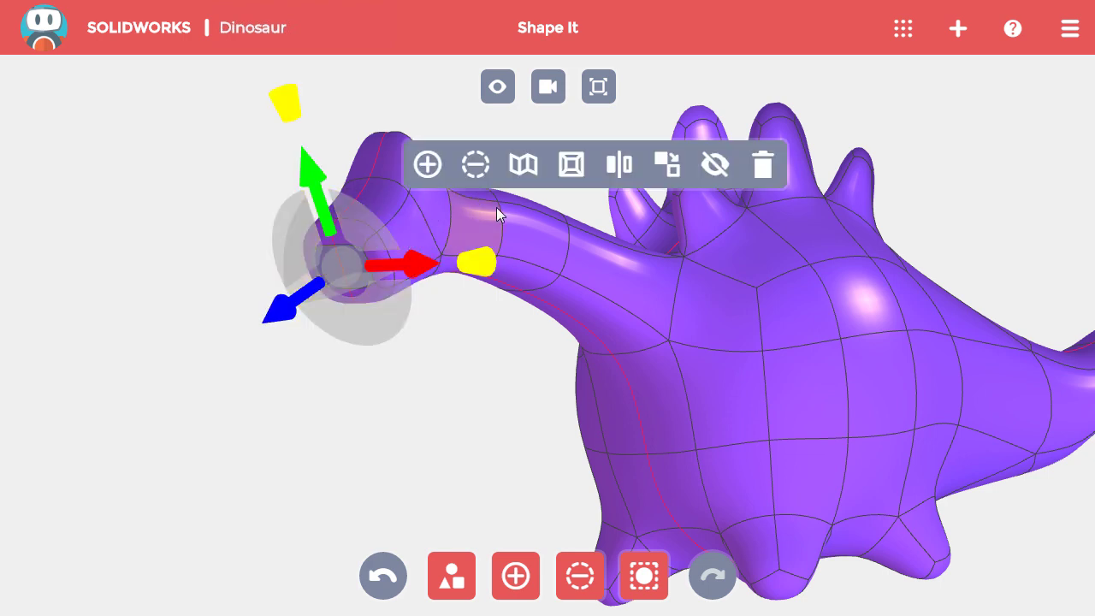
left_click(573, 168)
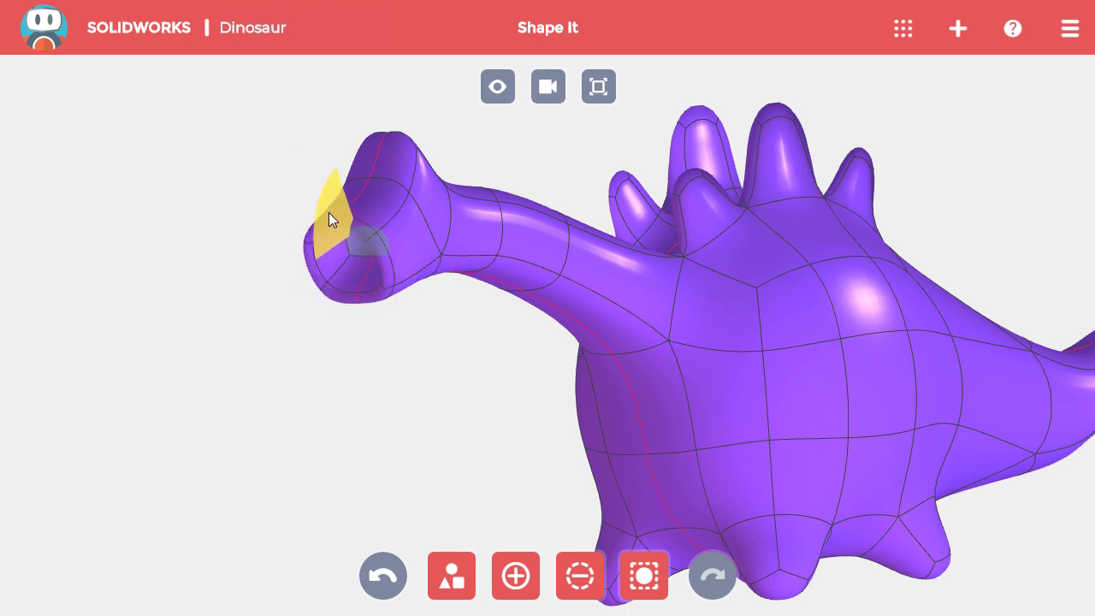
left_click(330, 218)
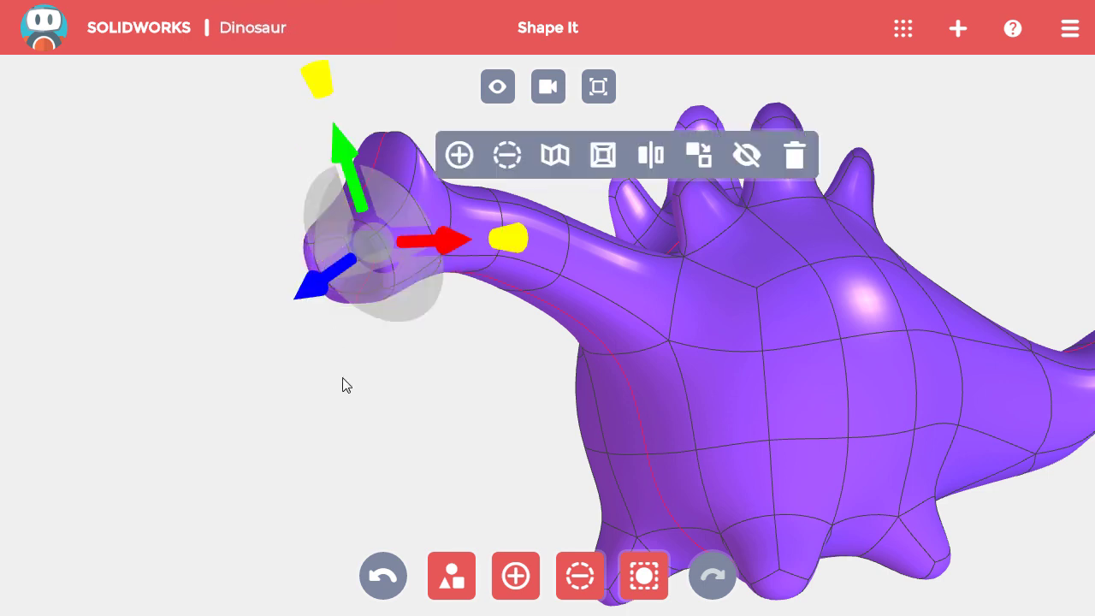
left_click(358, 395)
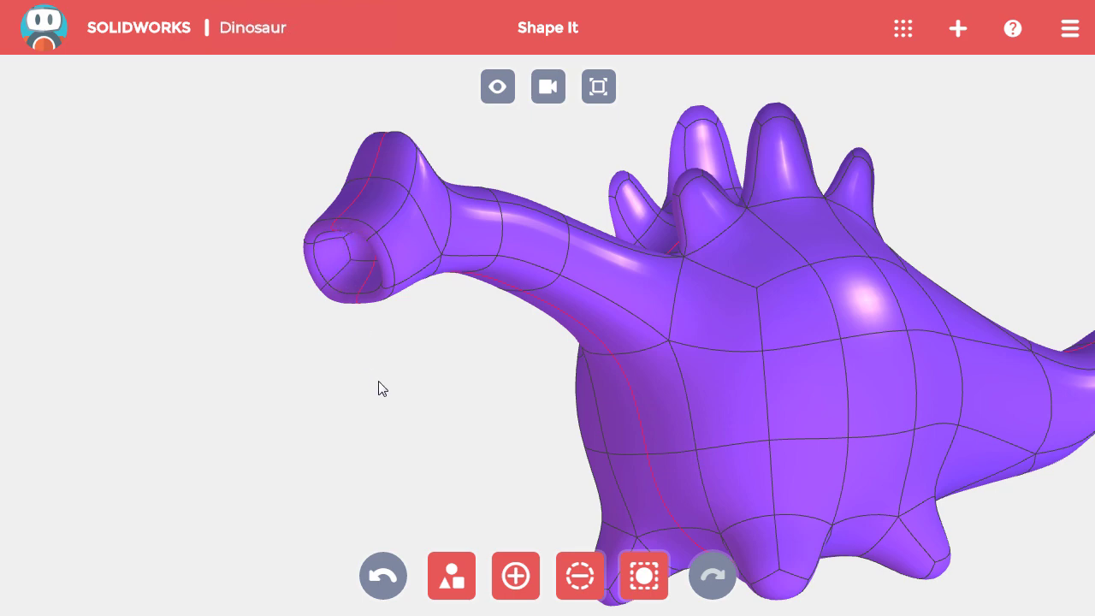
Step: Select the upper edge of the mouth opening, pull it slightly forward and down to shape the upper lip, and deselect it
middle_click_drag(385, 385, 381, 511)
scroll(533, 274, "up", 6)
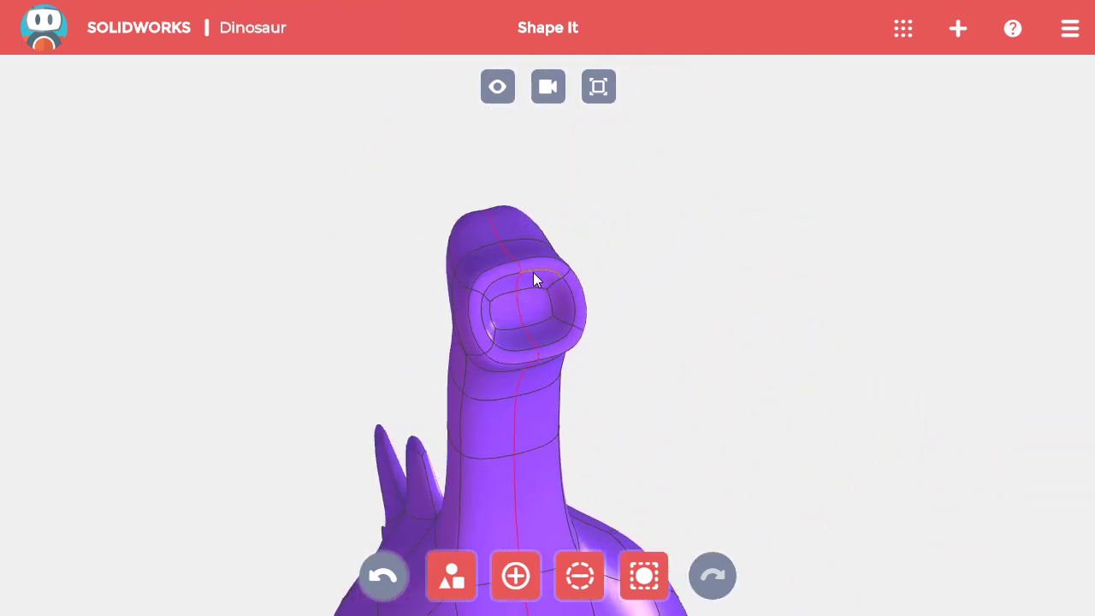
left_click(519, 310)
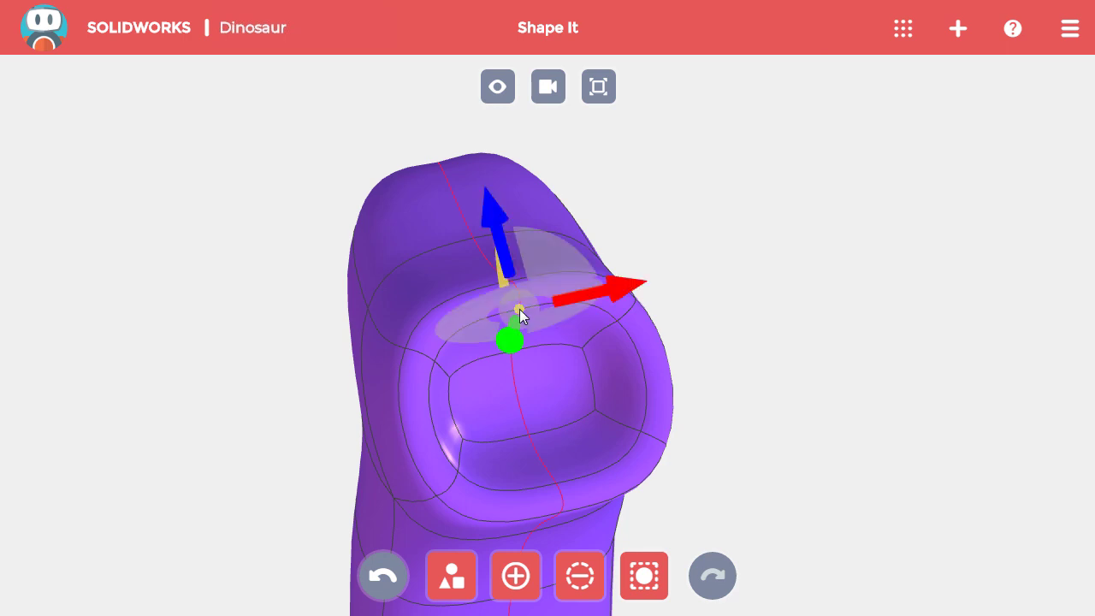
middle_click_drag(664, 356, 396, 417)
scroll(354, 425, "down", 6)
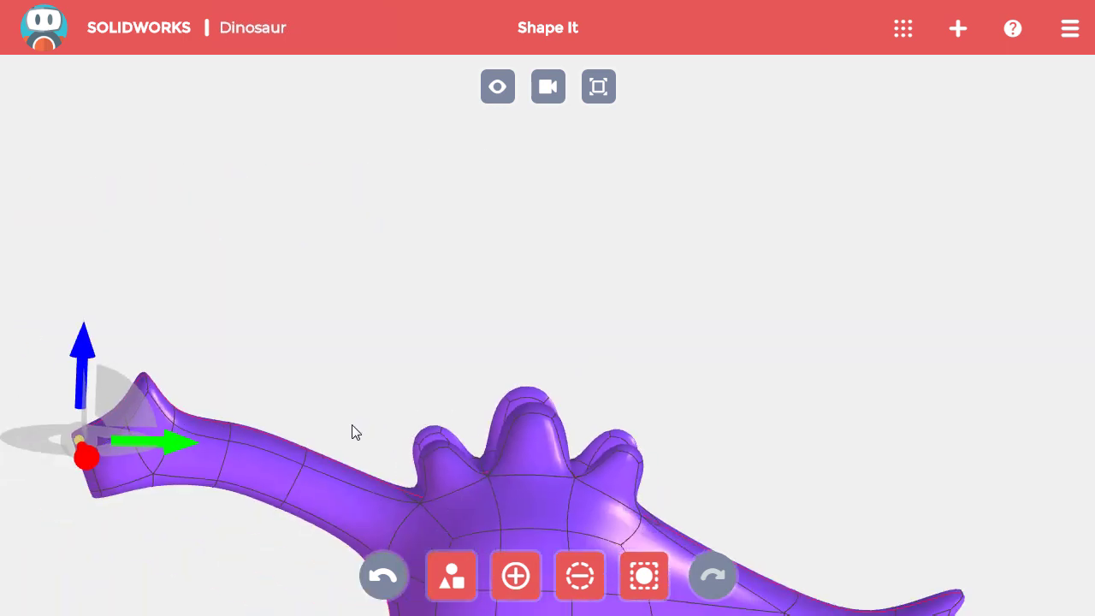
middle_click_drag(266, 410, 573, 300)
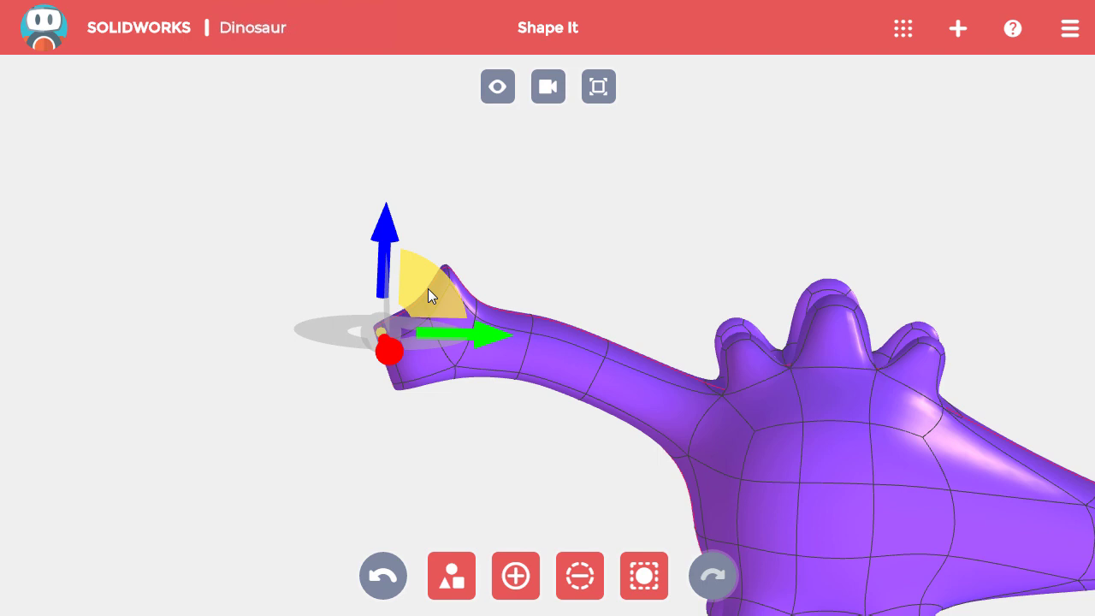
left_click_drag(414, 293, 389, 343)
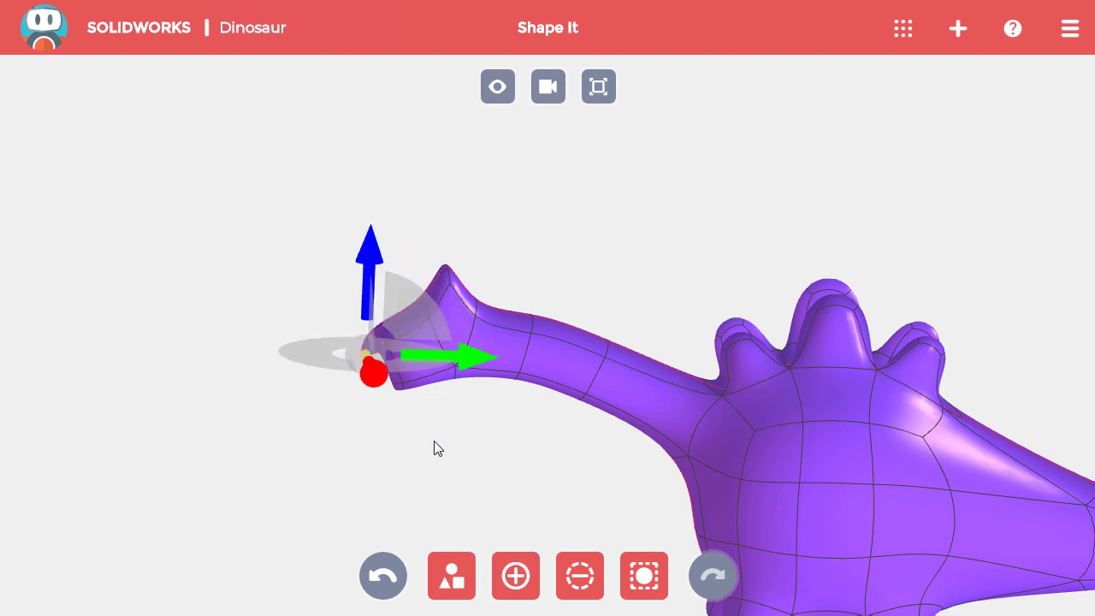
left_click(527, 454)
middle_click_drag(526, 453, 369, 379)
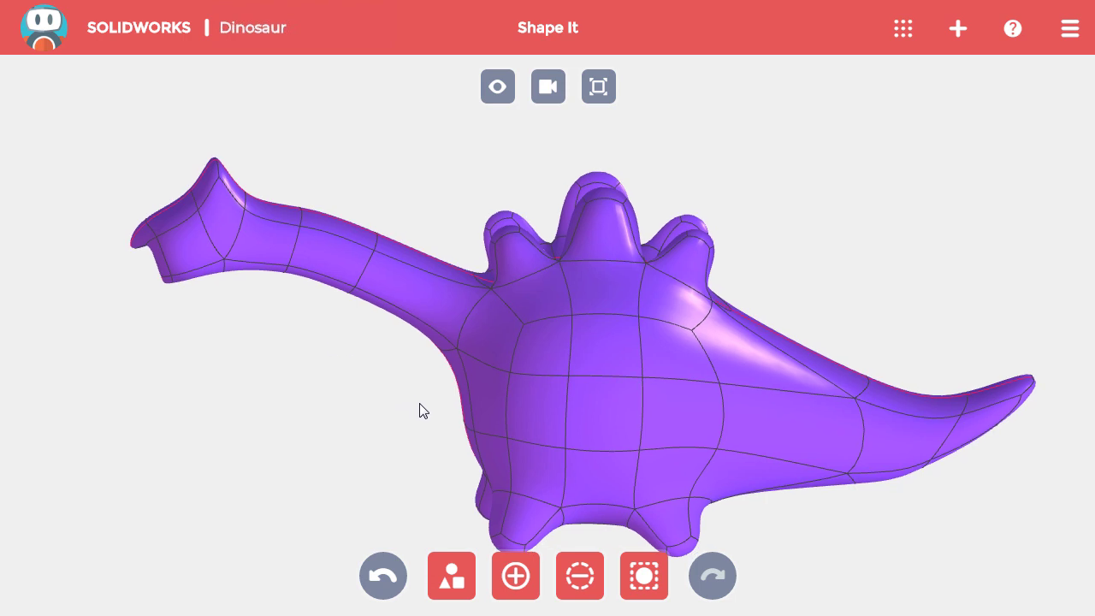